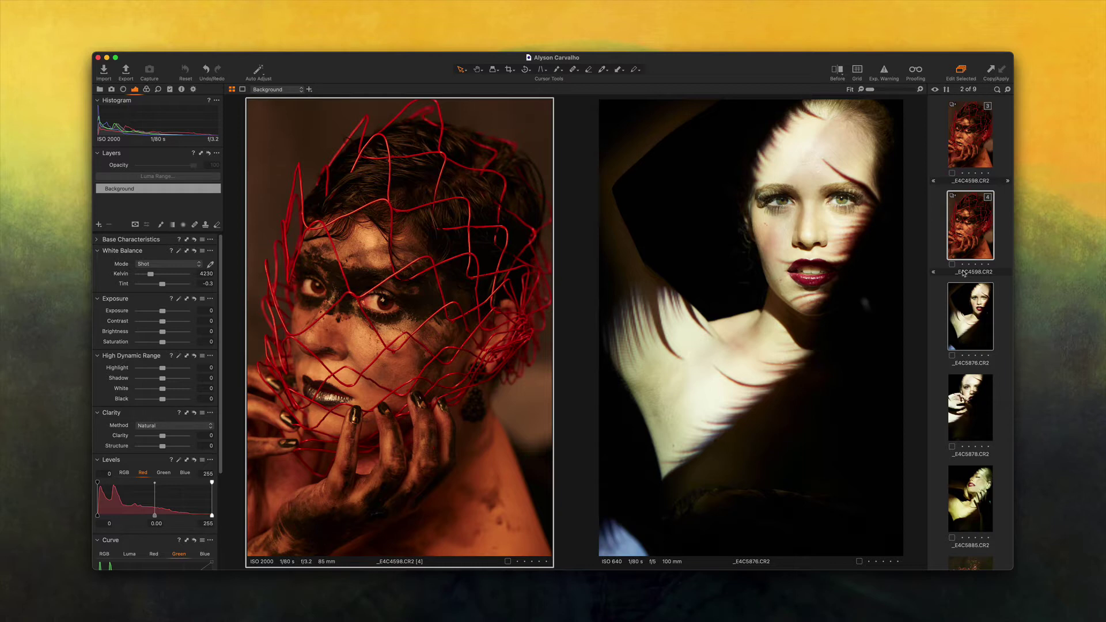
Add the flower-crown portrait _E4C8601 to the viewer beside _E4C4598 and _E4C5876
super+click(964, 494)
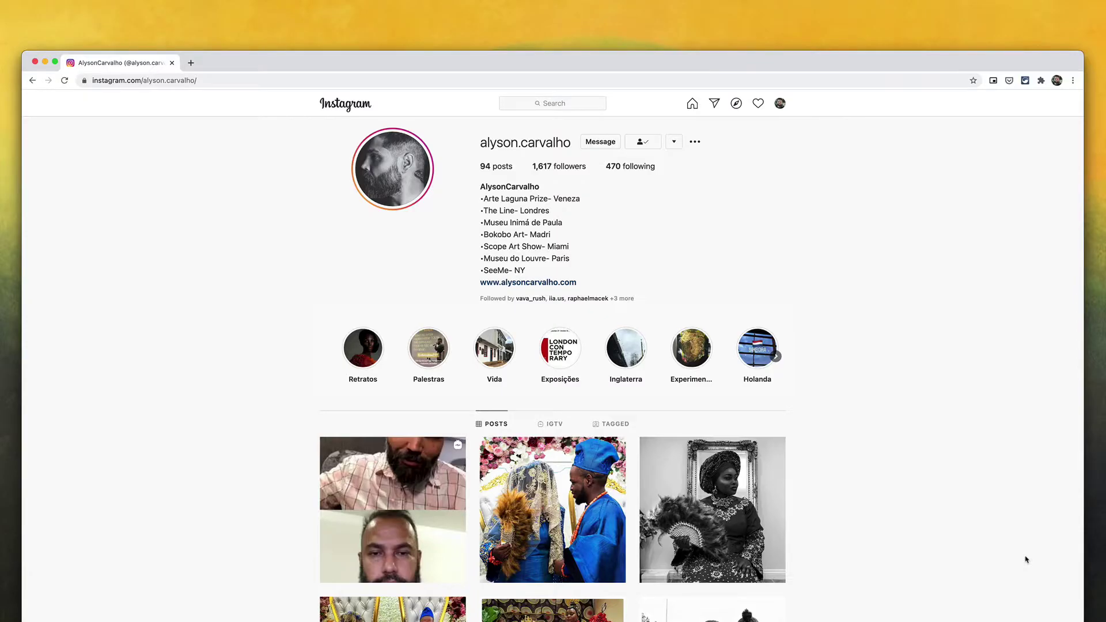
Scroll the photographer's Instagram profile grid and open the three-men post
scroll(1026, 559, down, 15)
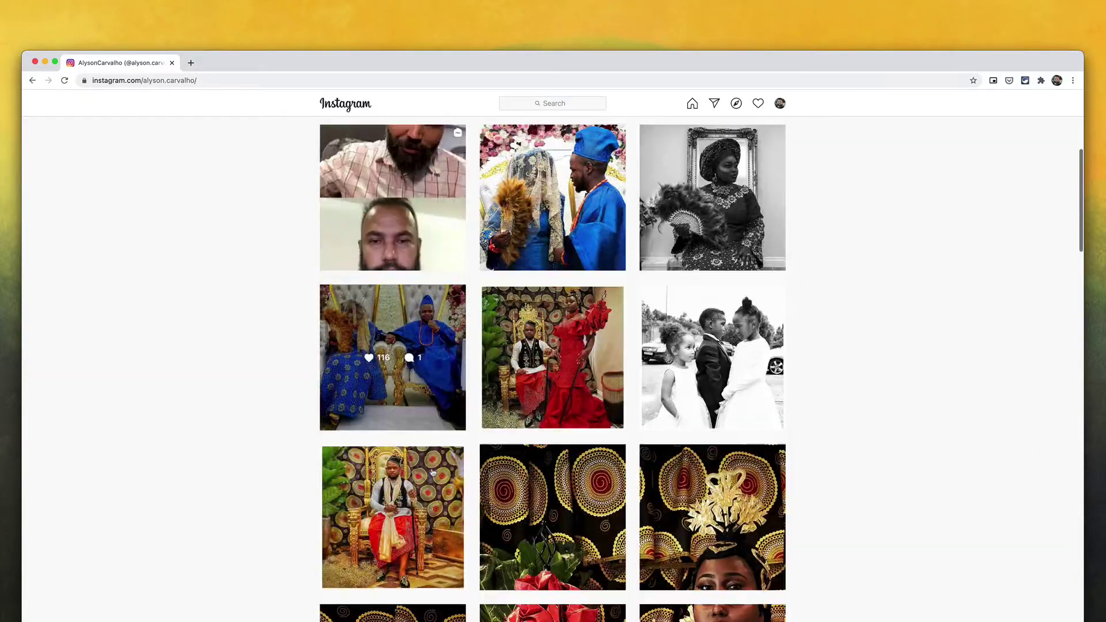
scroll(435, 475, down, 6)
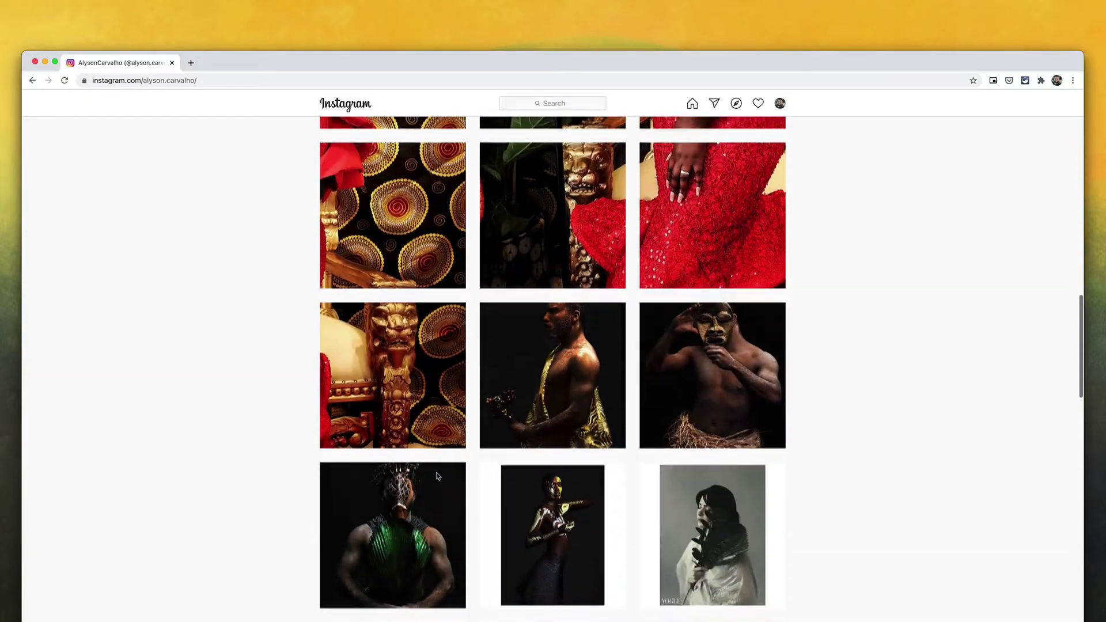
scroll(436, 481, down, 3)
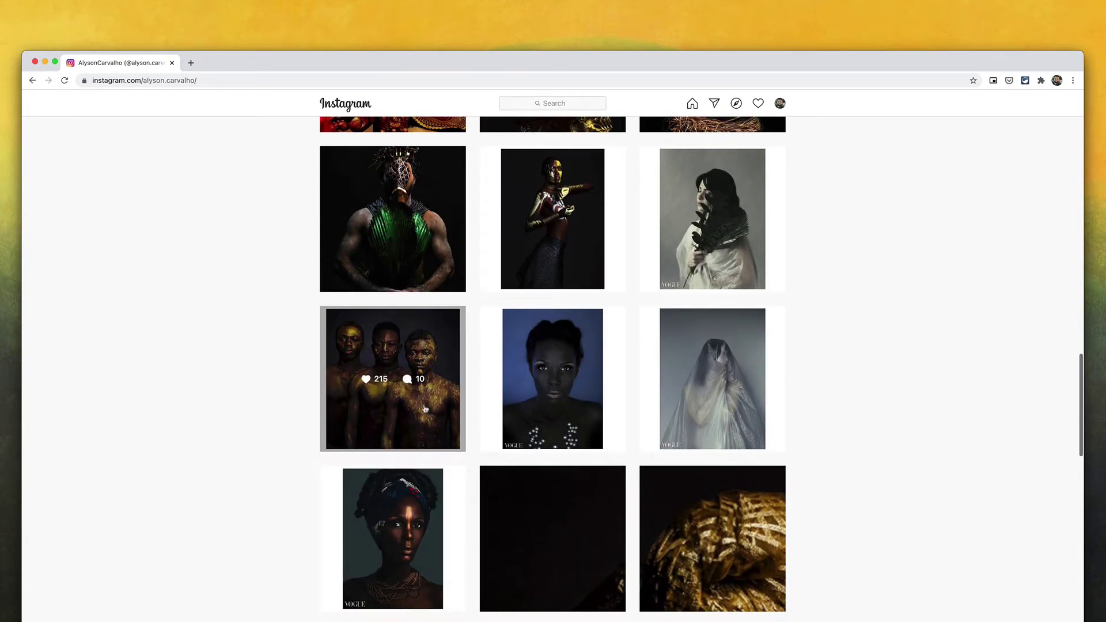
click(425, 410)
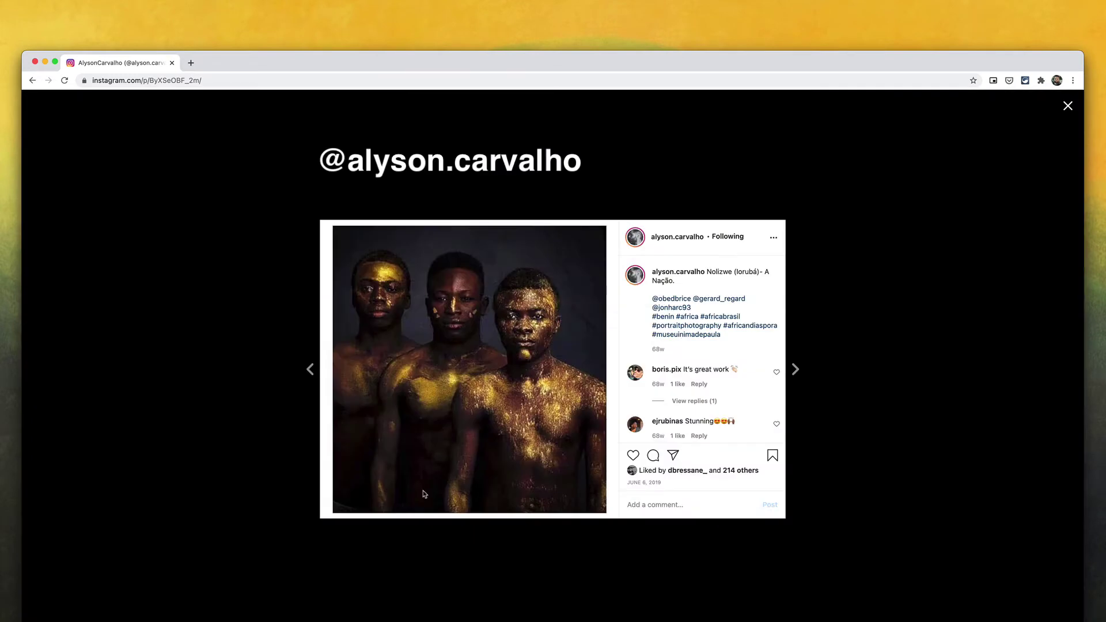
Step through the posts, past the veiled figure, to the black-and-white flower-crown portrait
key(Right)
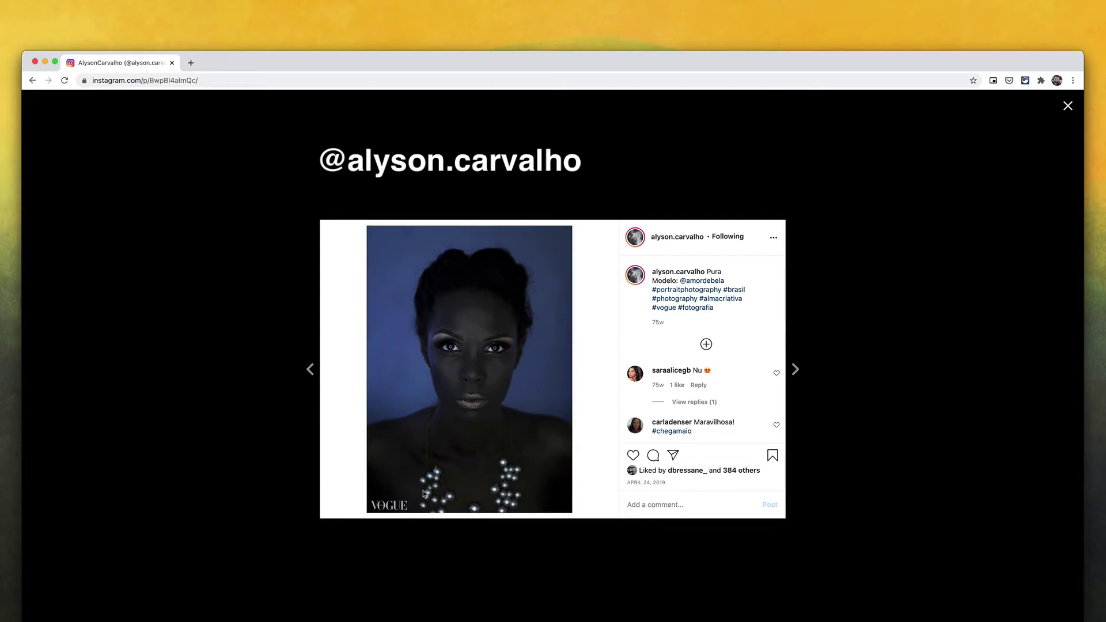
key(Right)
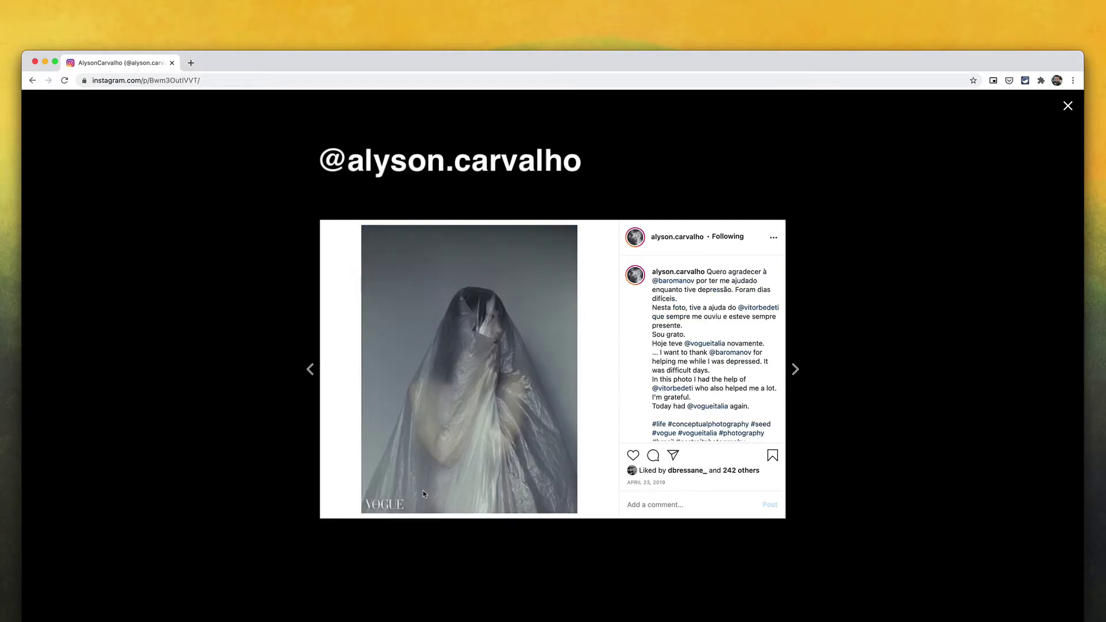
key(Right)
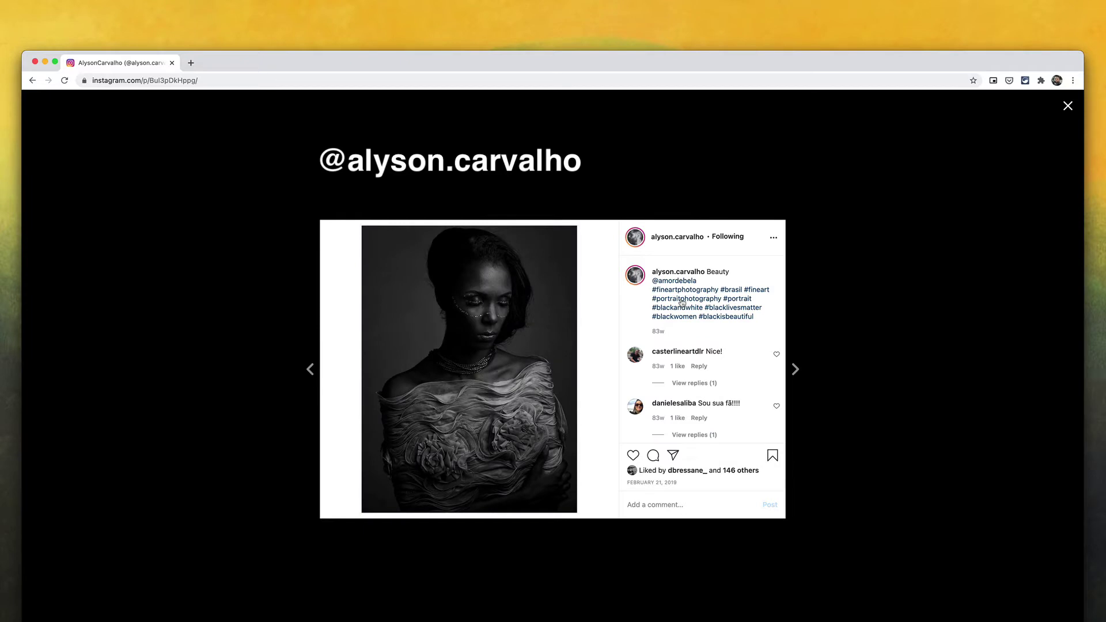
key(Right)
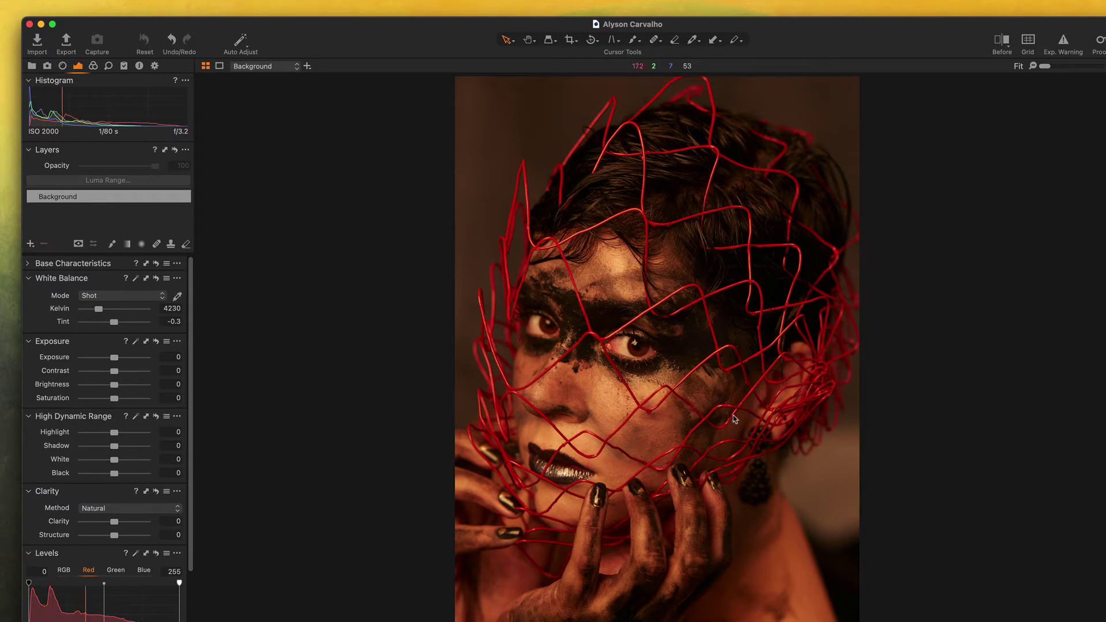
Sample a neutral spot with the White Balance picker, giving 2916 K and tint -3.7
click(177, 297)
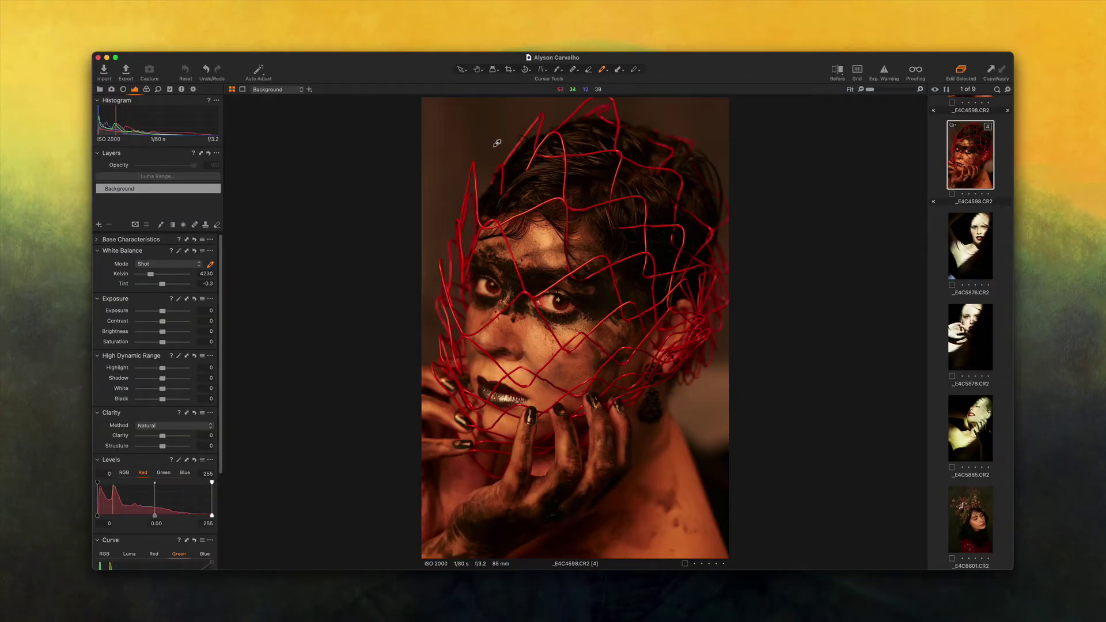
click(499, 138)
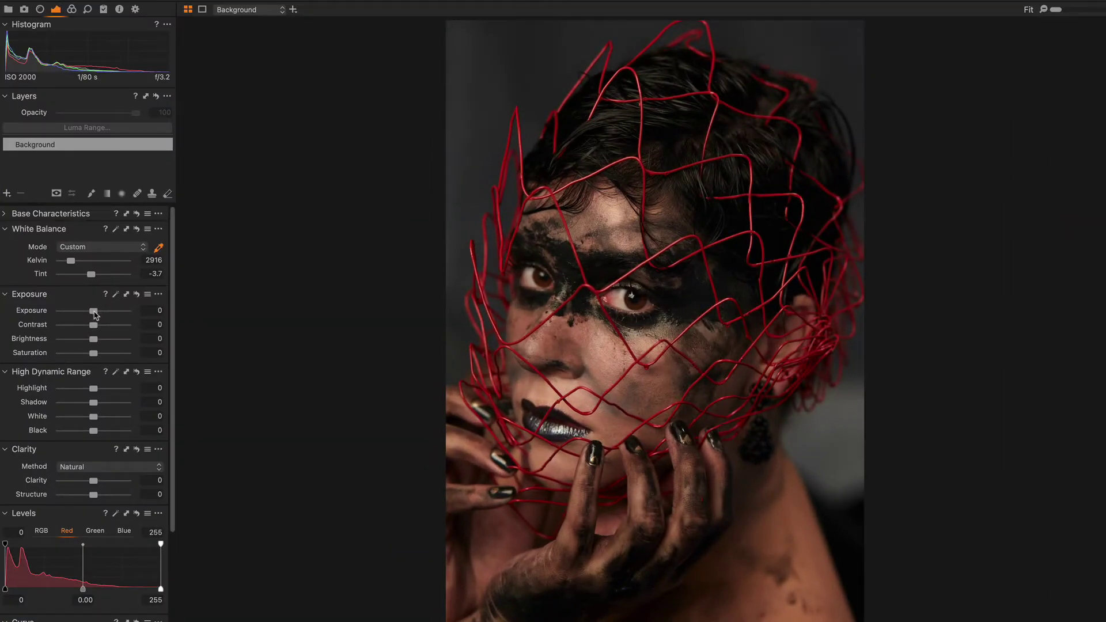
Set Exposure to -0.41, Contrast to -4 and Brightness to -4
drag(94, 311, 90, 312)
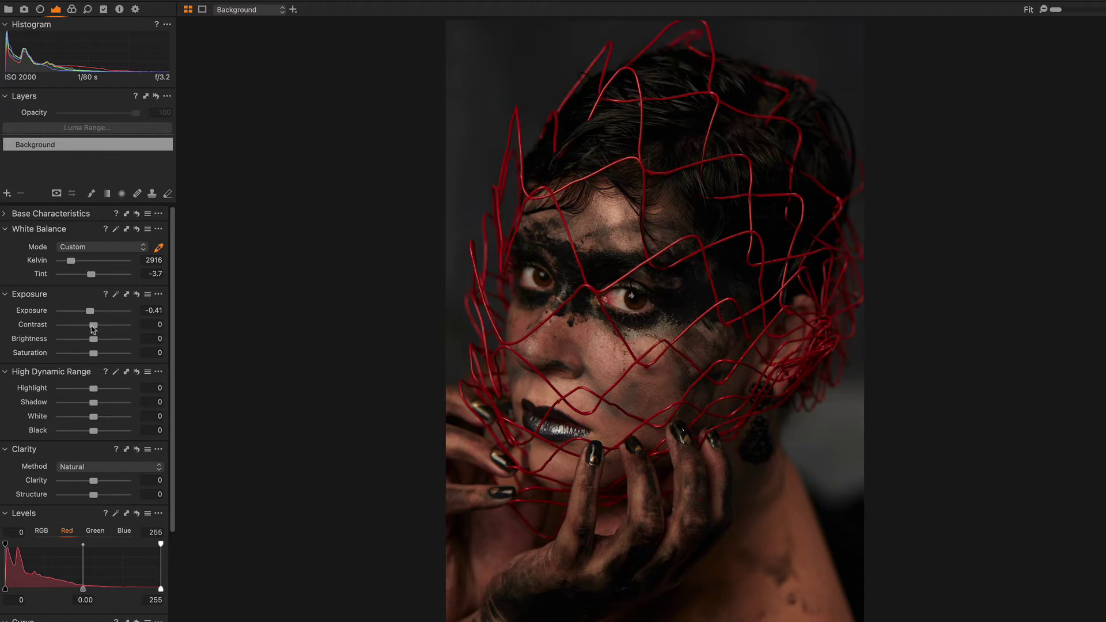
drag(93, 328, 91, 327)
drag(95, 341, 92, 342)
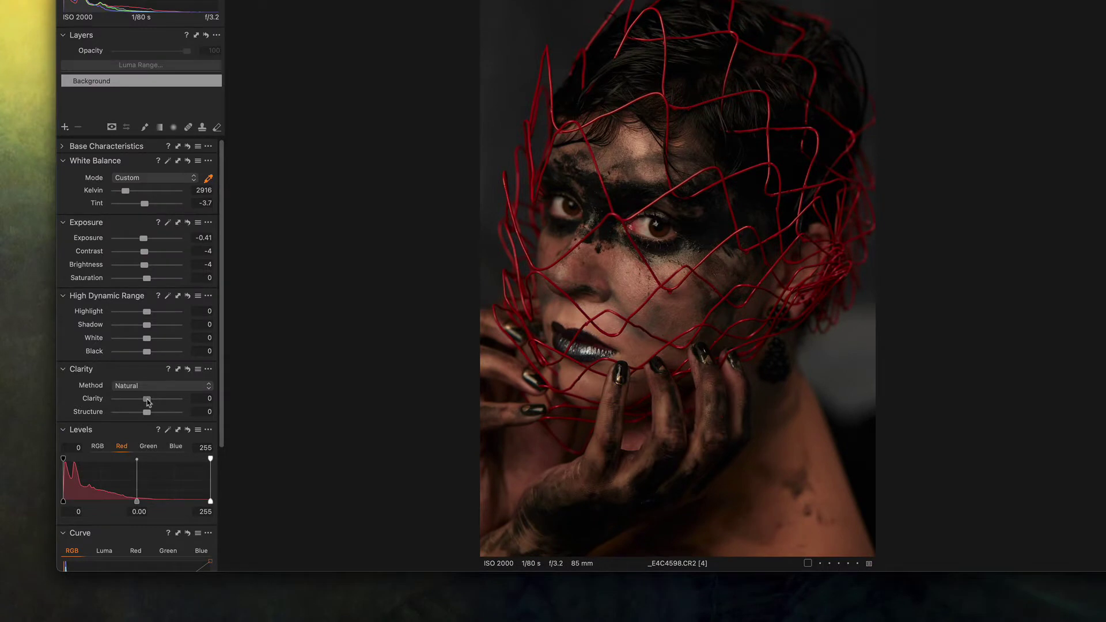
Raise Clarity to 27 and Structure to 14 on the wire-mask portrait
drag(163, 437, 156, 399)
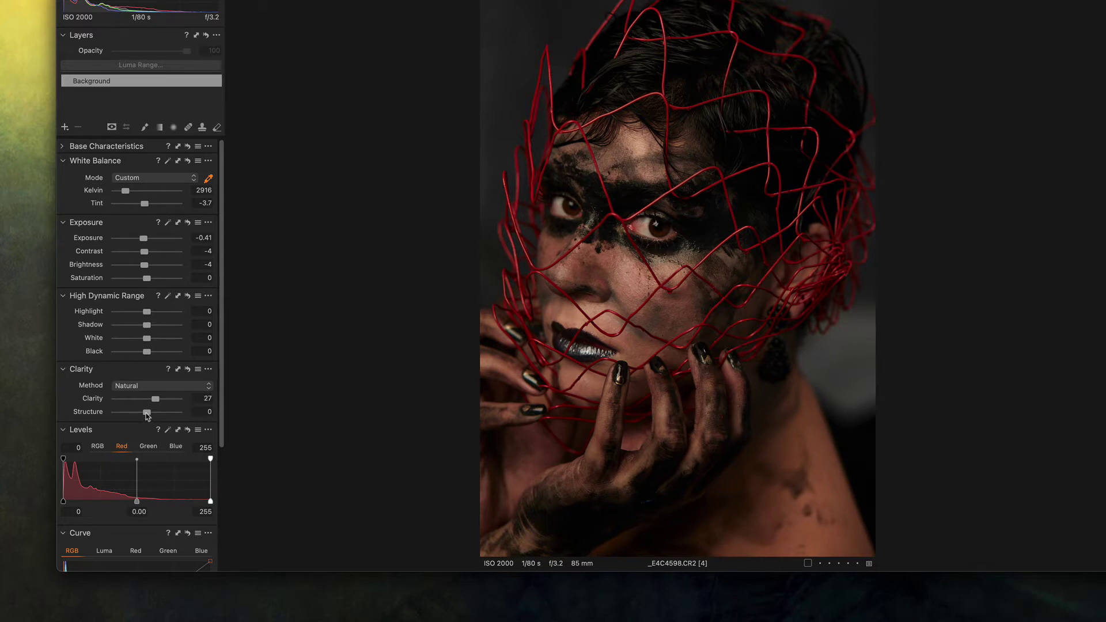
drag(147, 414, 151, 415)
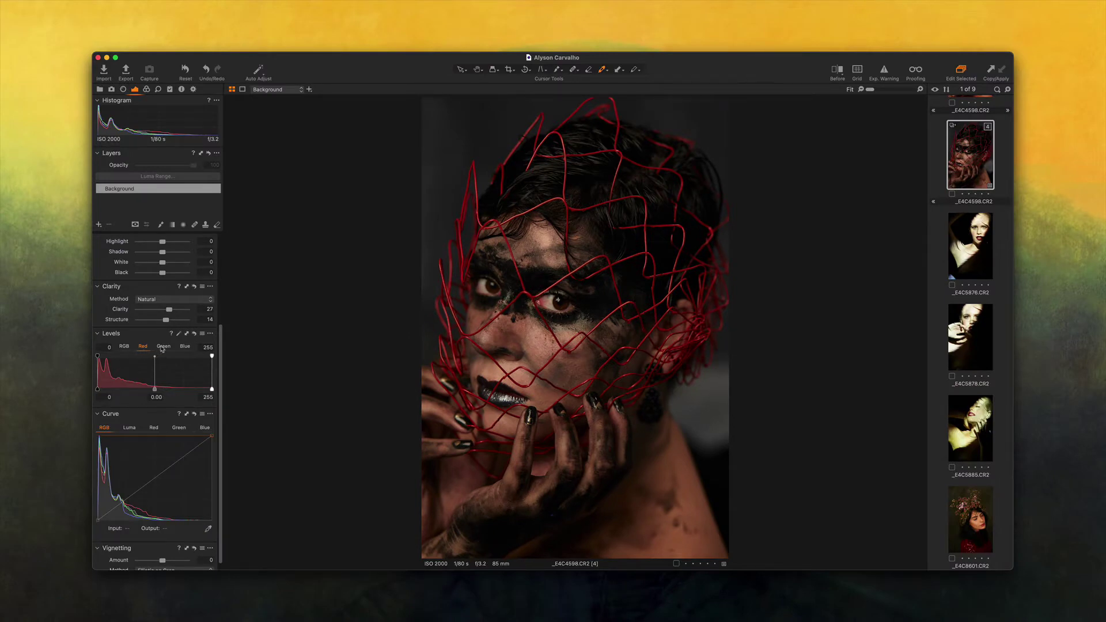
In Levels, set the Blue black input to 3 and the Red output black to 4
click(163, 347)
click(185, 347)
click(144, 347)
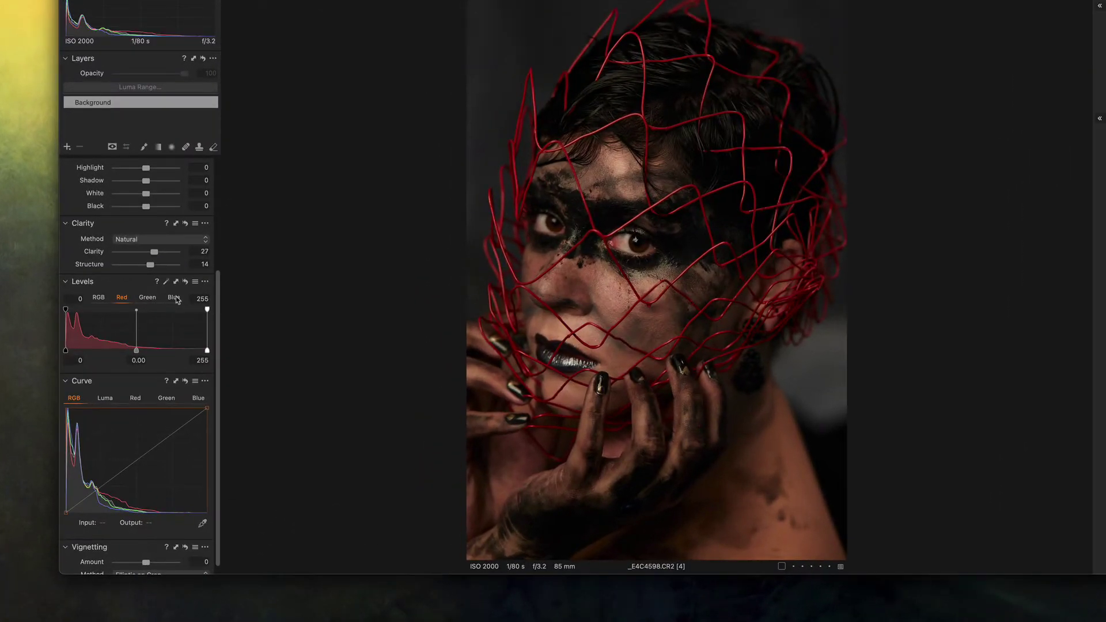
click(175, 298)
drag(67, 311, 68, 310)
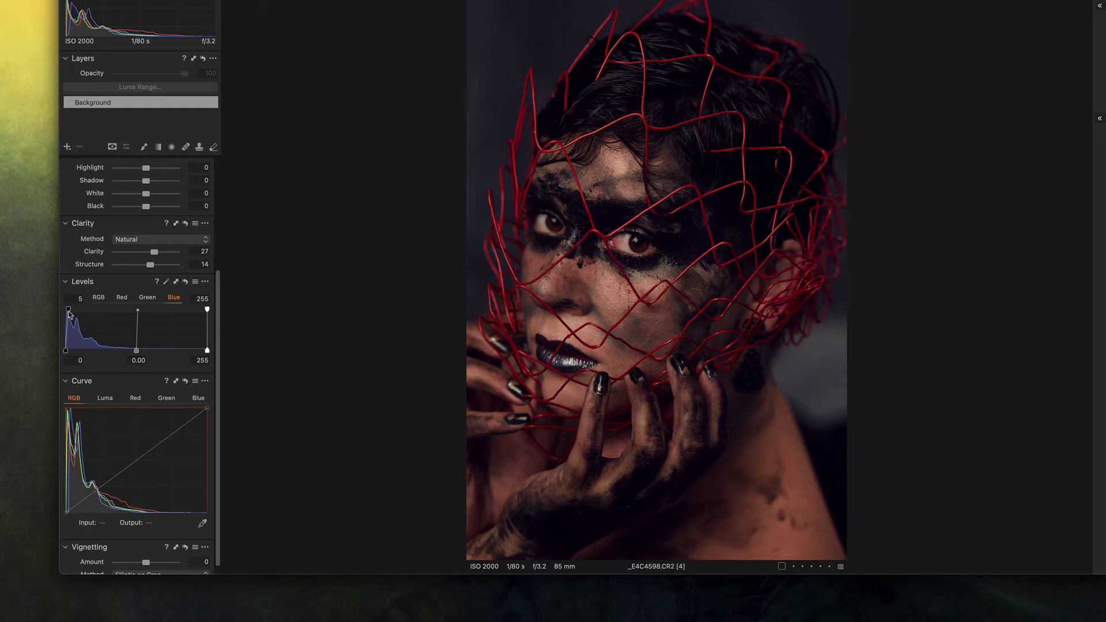
drag(69, 312, 67, 312)
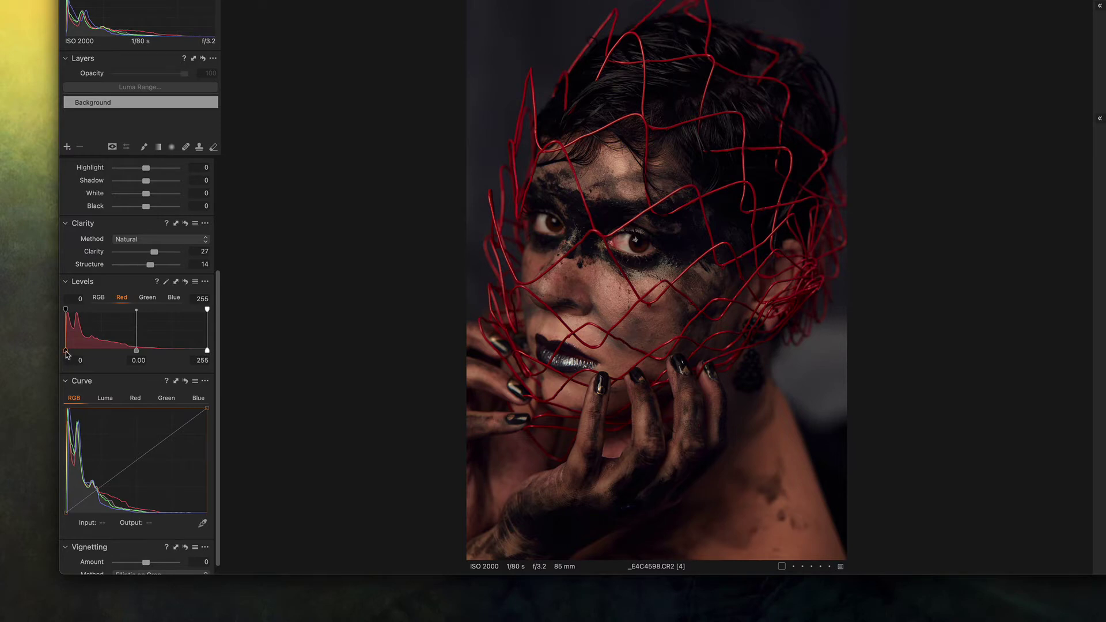
drag(67, 353, 67, 353)
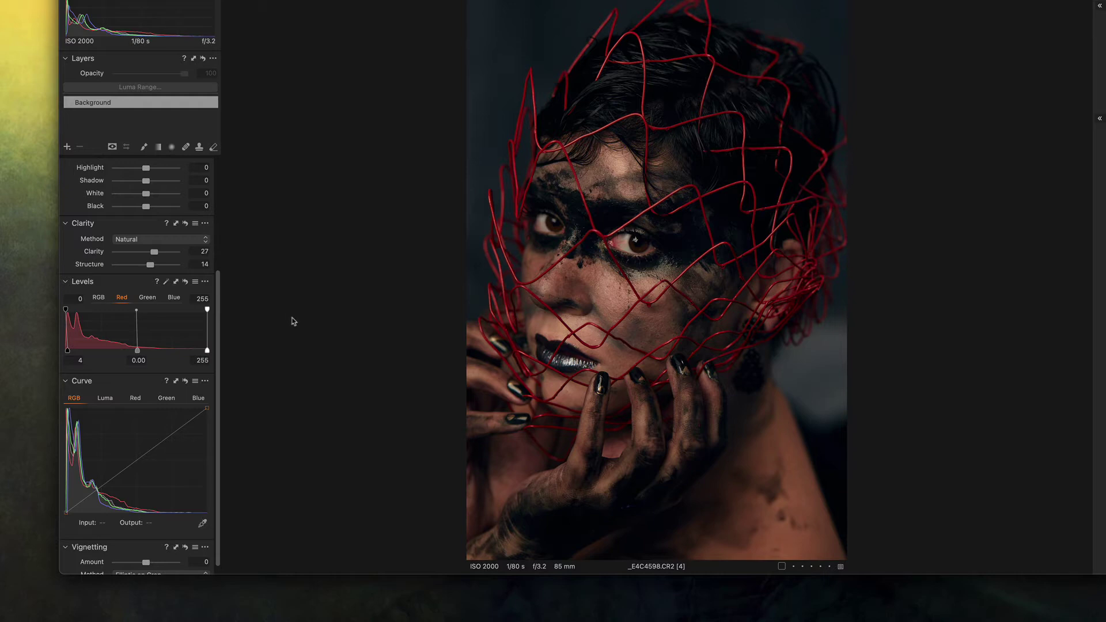
Lower the Blue white input level to 251 and nudge the Green midtone to -0.01
click(174, 299)
drag(206, 310, 203, 307)
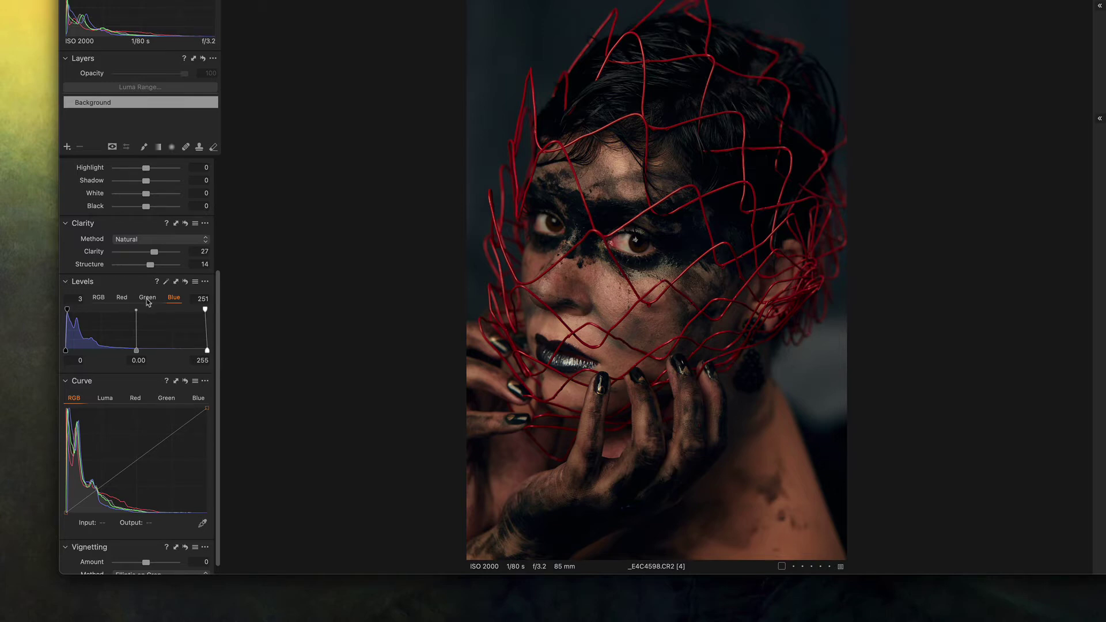
click(148, 300)
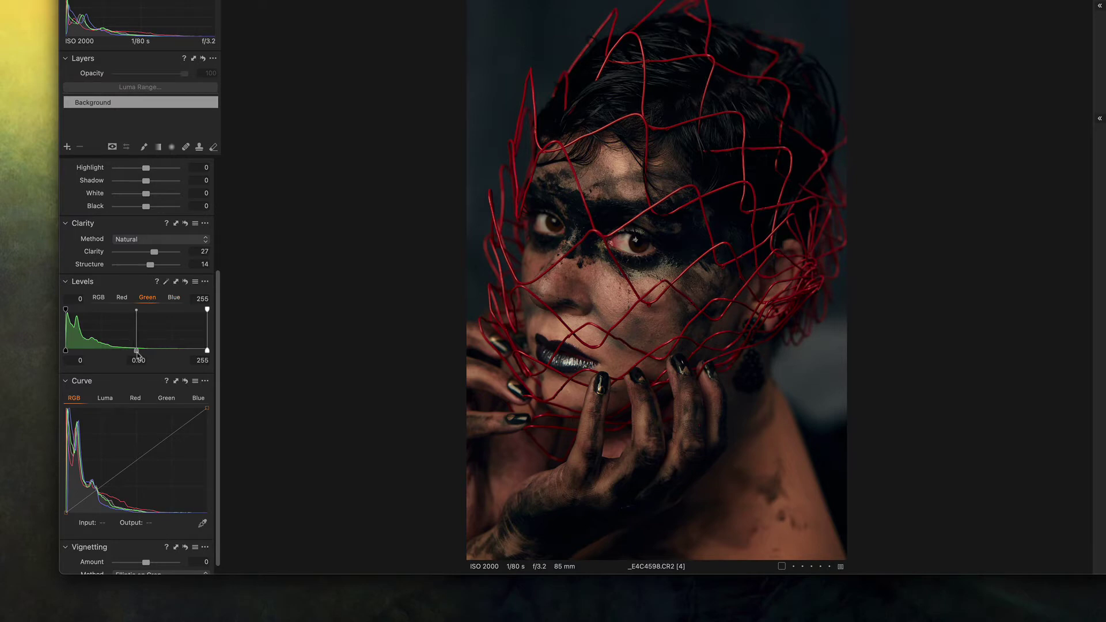
drag(138, 353, 137, 349)
drag(137, 352, 138, 350)
On the Luma curve, add a lifted midtone point and a lowered shadow point
scroll(74, 375, down, 1)
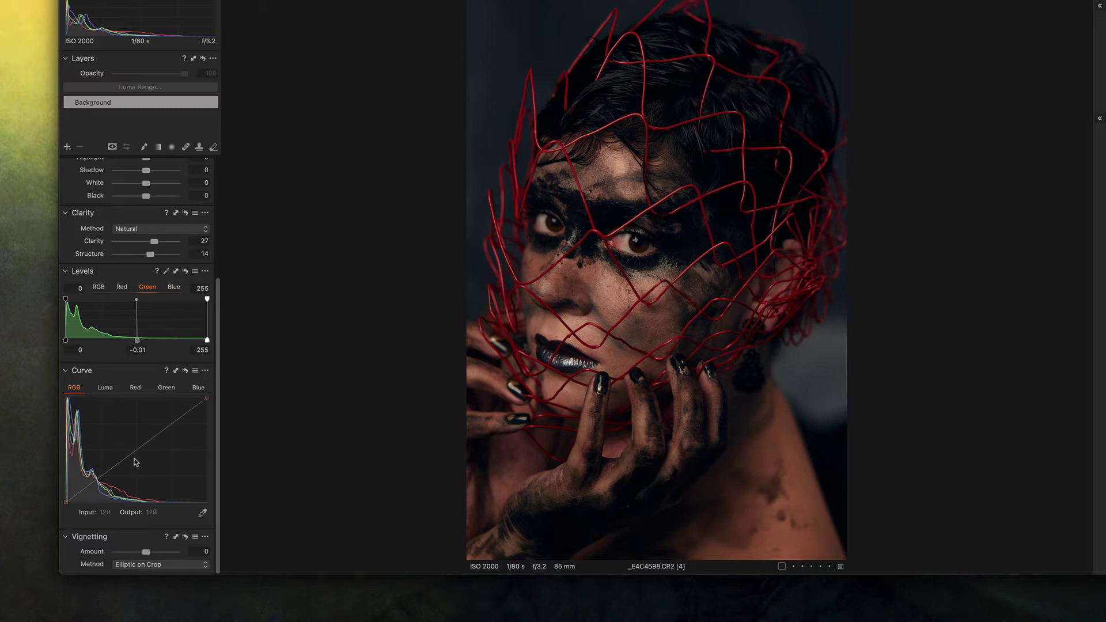
click(105, 395)
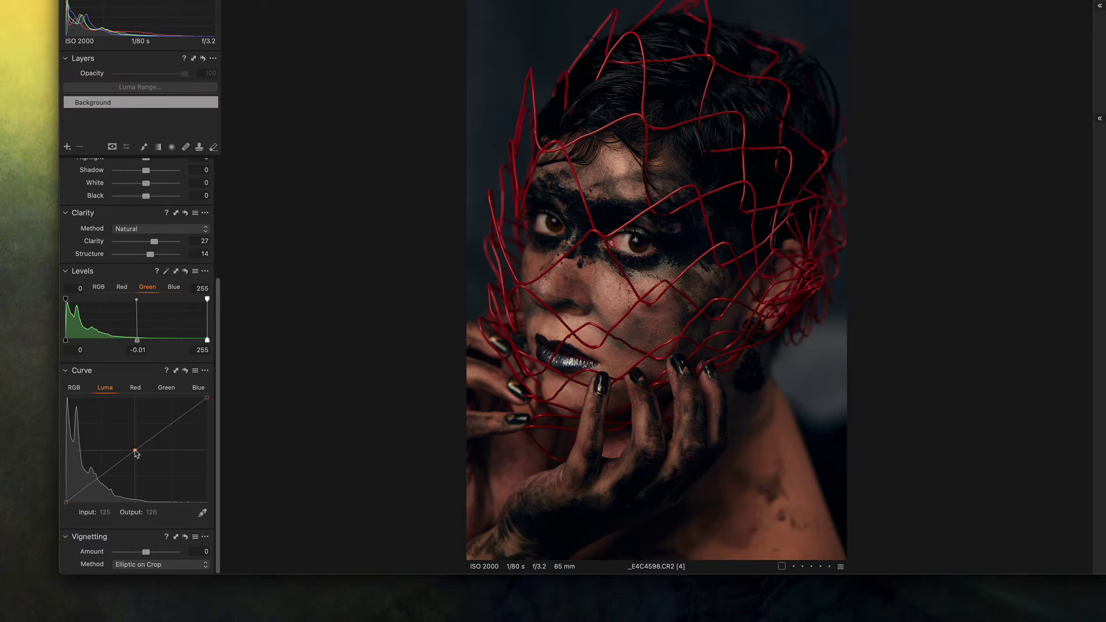
drag(131, 452, 132, 450)
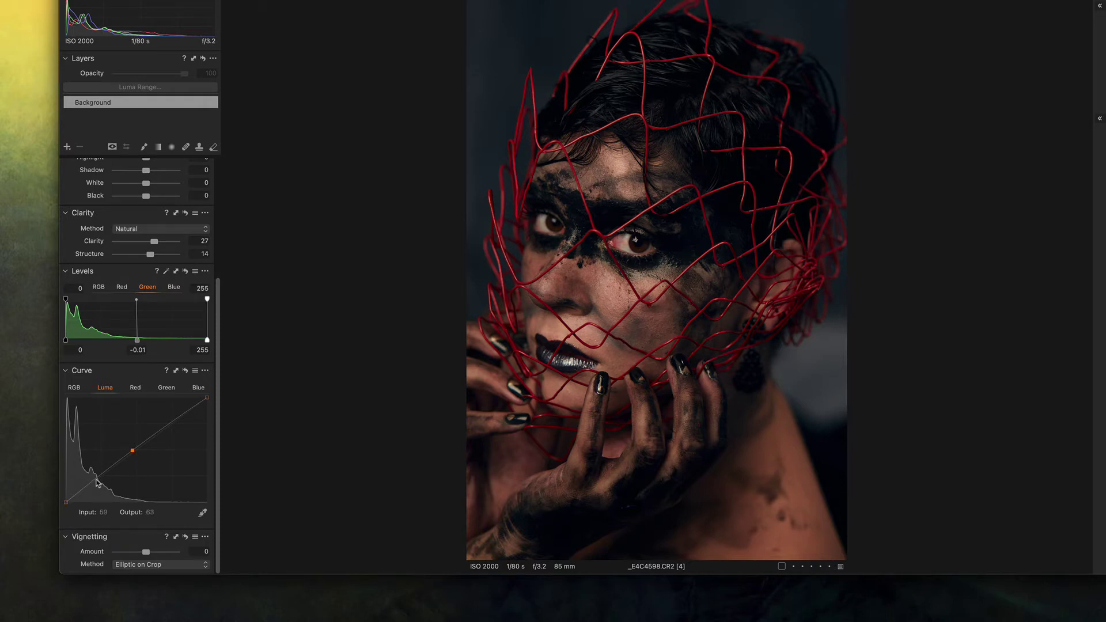
drag(96, 483, 96, 479)
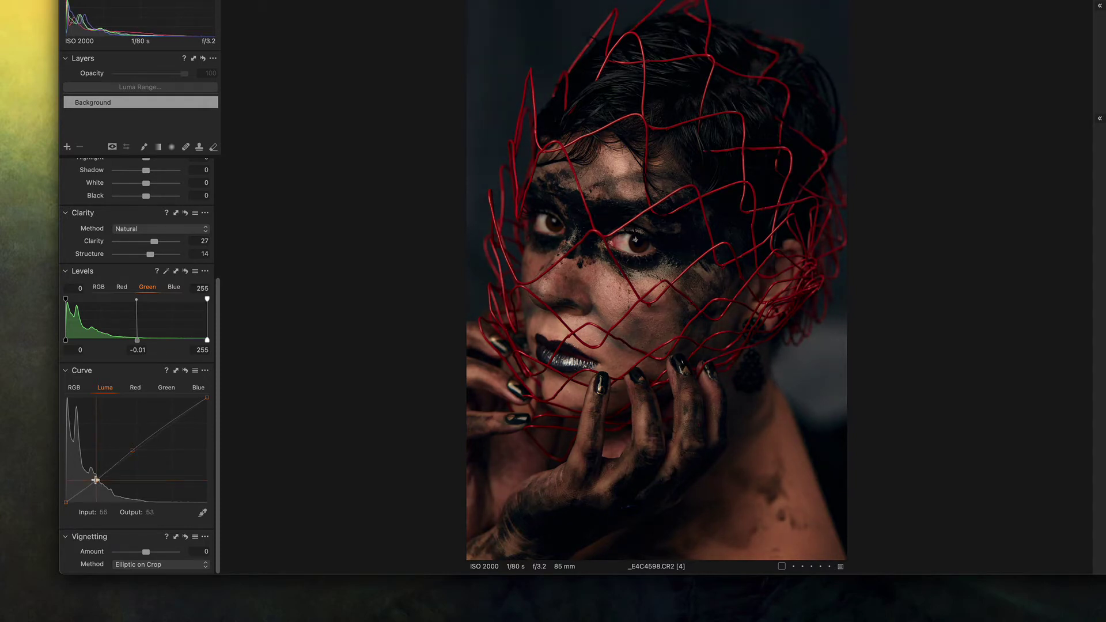
Add an upper Luma curve point lifting the brighter tones, comparing against the RGB curve
click(179, 418)
drag(179, 418, 176, 416)
drag(176, 415, 178, 415)
click(75, 389)
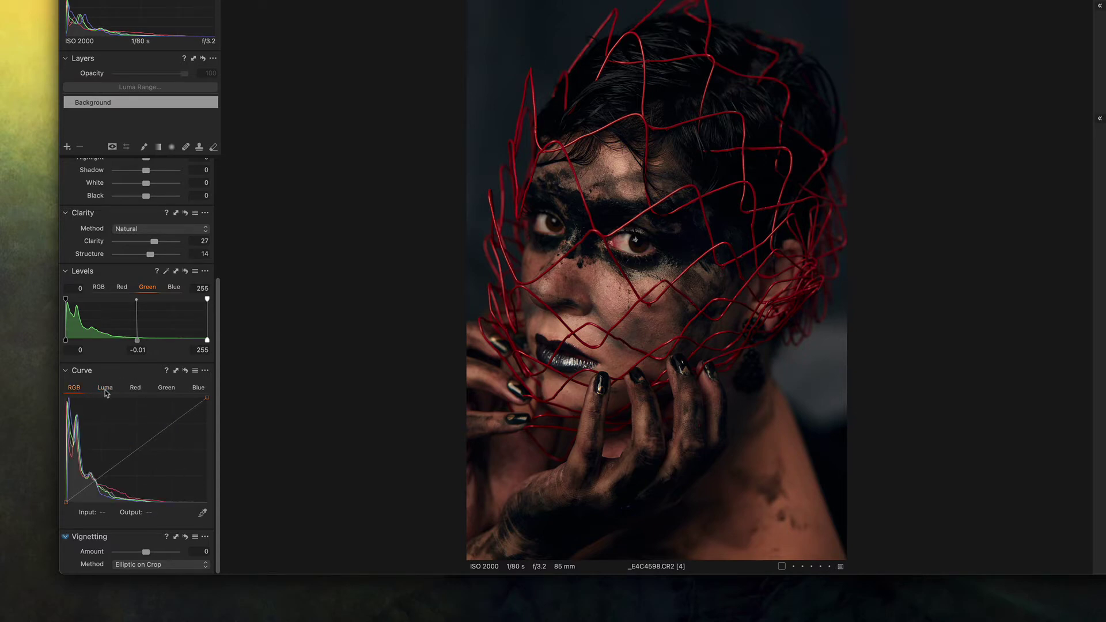
click(105, 389)
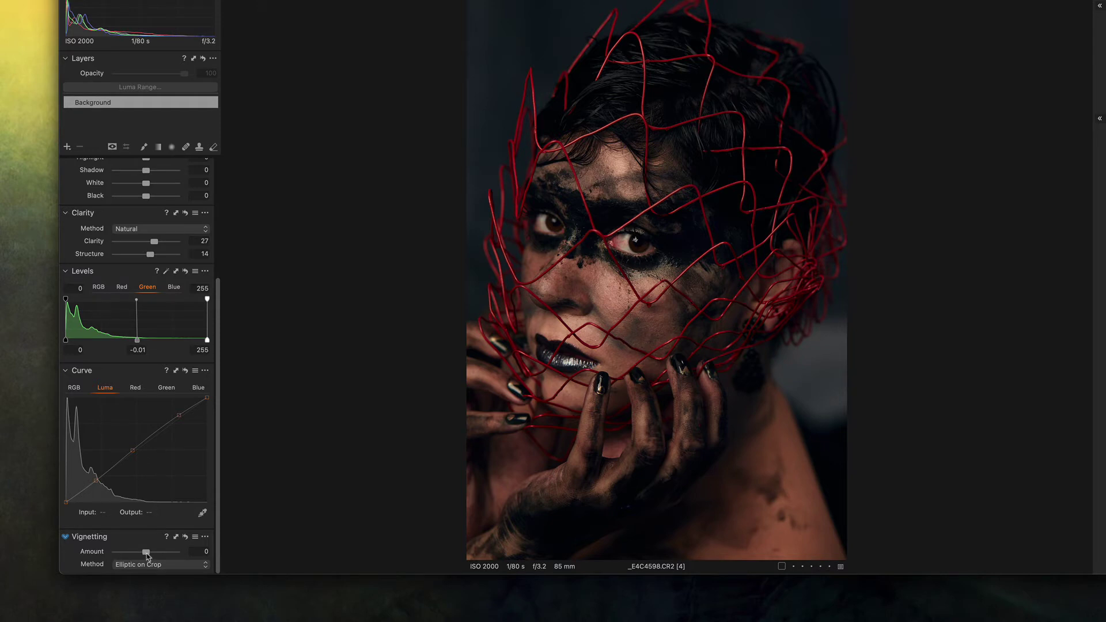
Set the Vignetting Amount to about -0.78 to darken the portrait's edges
drag(147, 554, 139, 557)
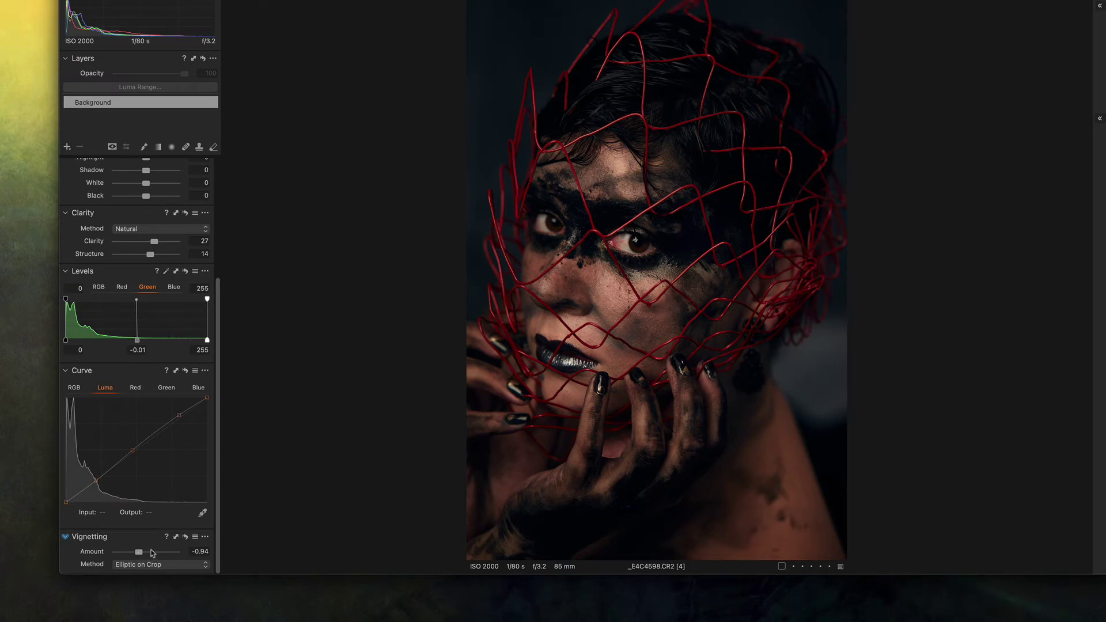
drag(139, 552, 140, 552)
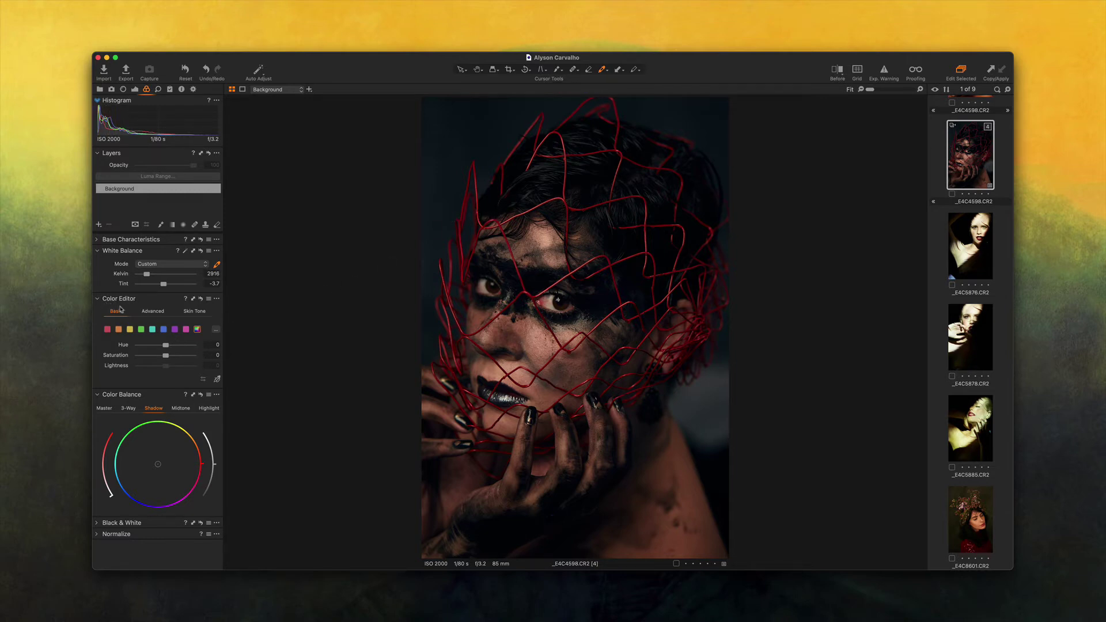
Pick the blue-cyan background in the Color Editor and set saturation -13.7, hue -5.4
click(217, 381)
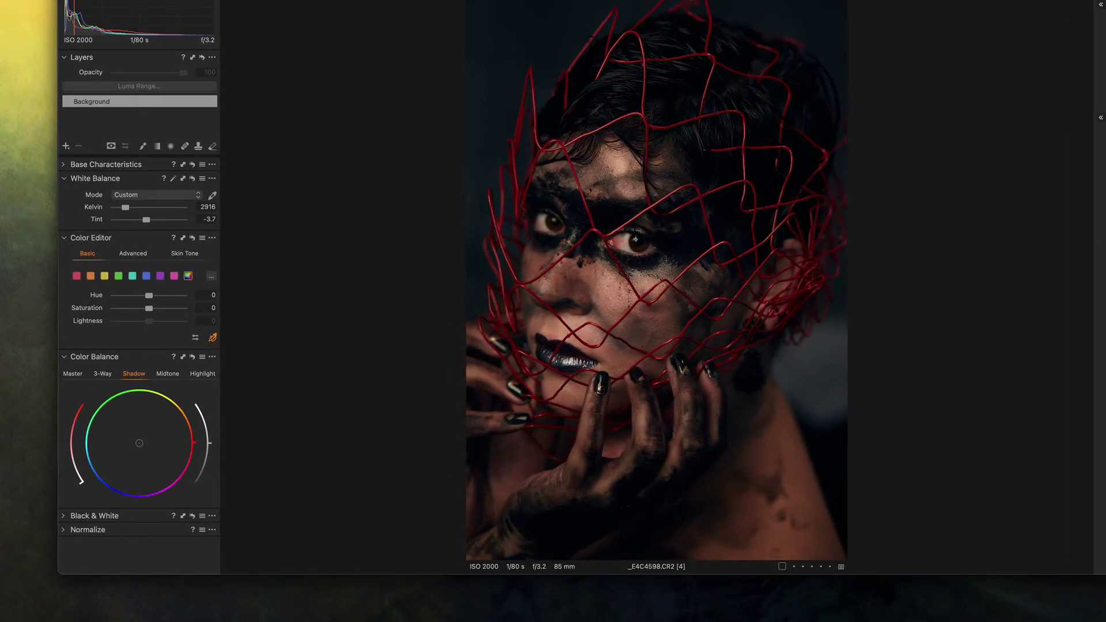
click(635, 238)
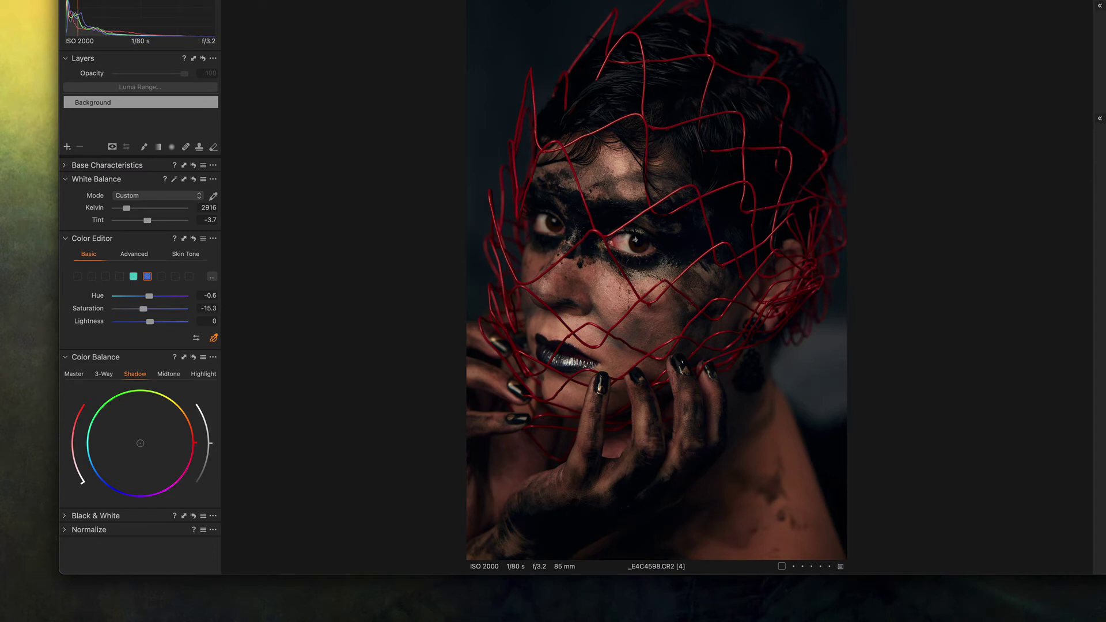
text(-80)
key(Return)
drag(729, 173, 729, 166)
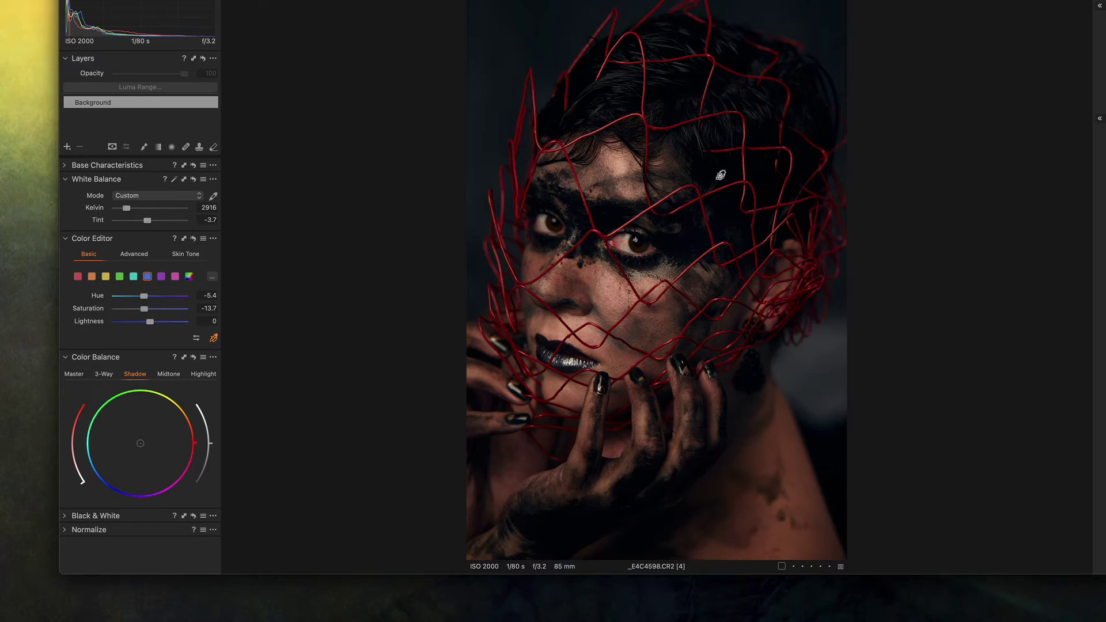
Sample the orange skin beside the eye in the Color Editor, setting saturation -11.5 and hue 0.1
click(639, 244)
click(596, 223)
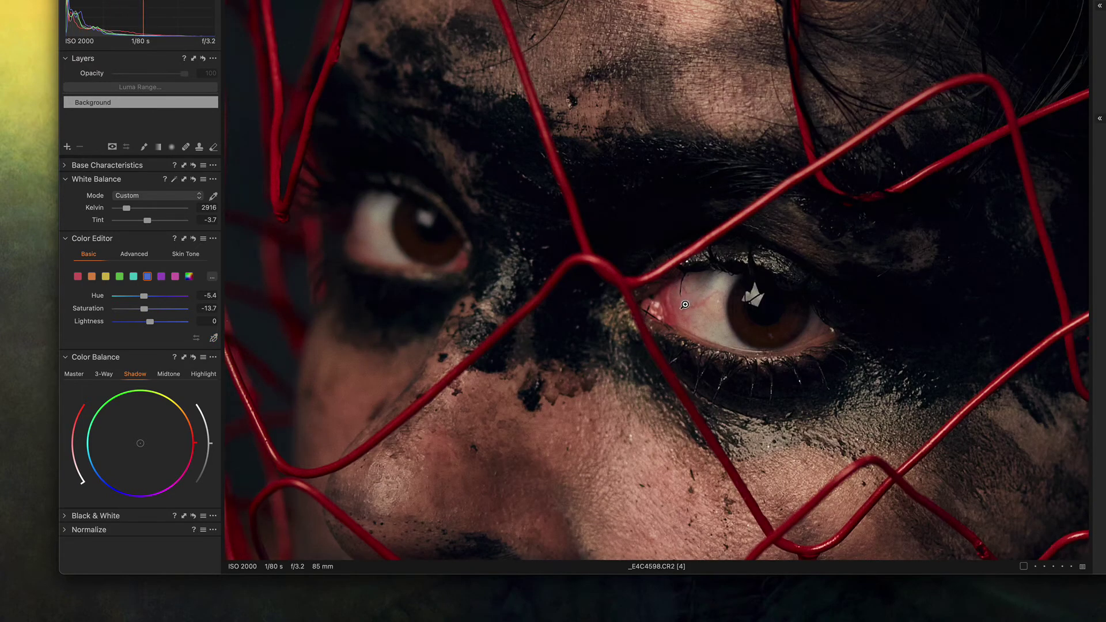
click(213, 338)
click(715, 305)
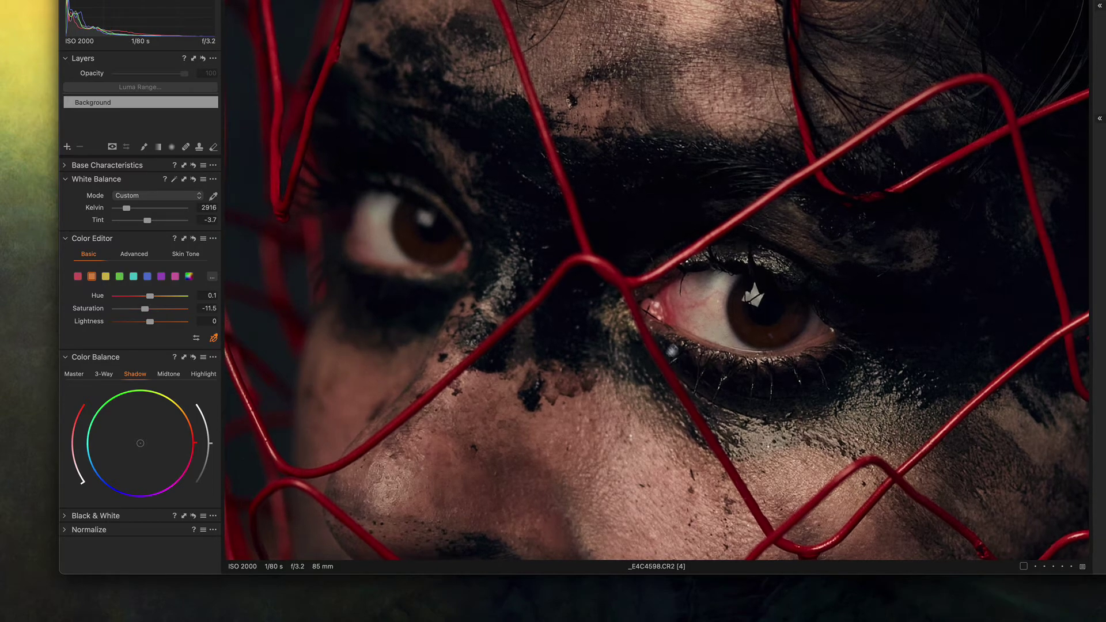
key(super+0)
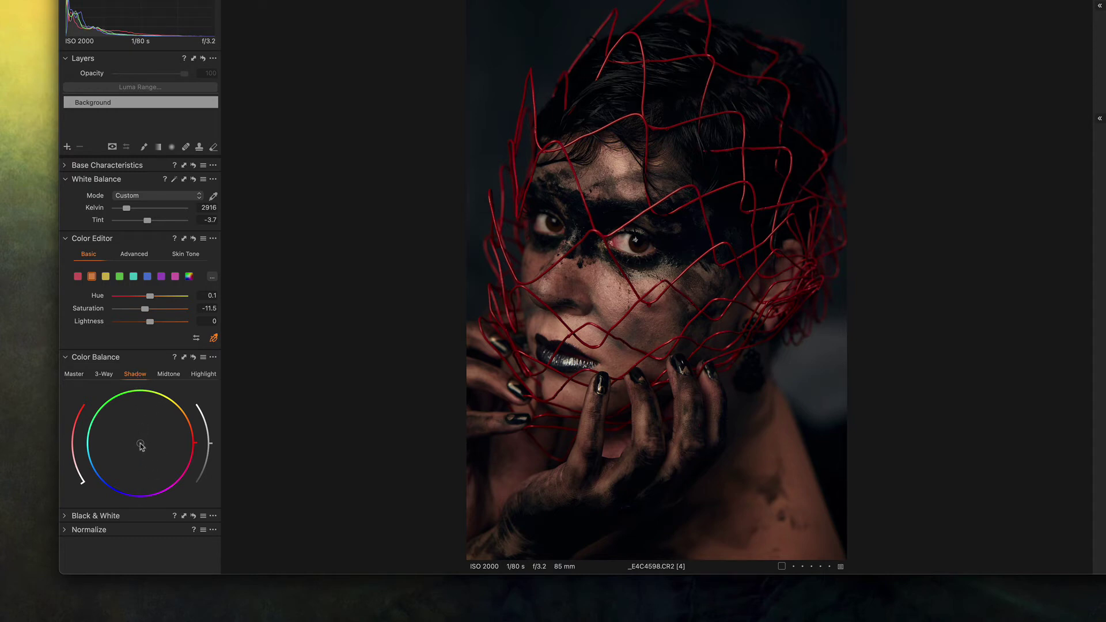
Nudge the Shadow wheel toward a slight cool tint and adjust the shadow lightness arc
drag(141, 446, 133, 447)
drag(210, 444, 206, 470)
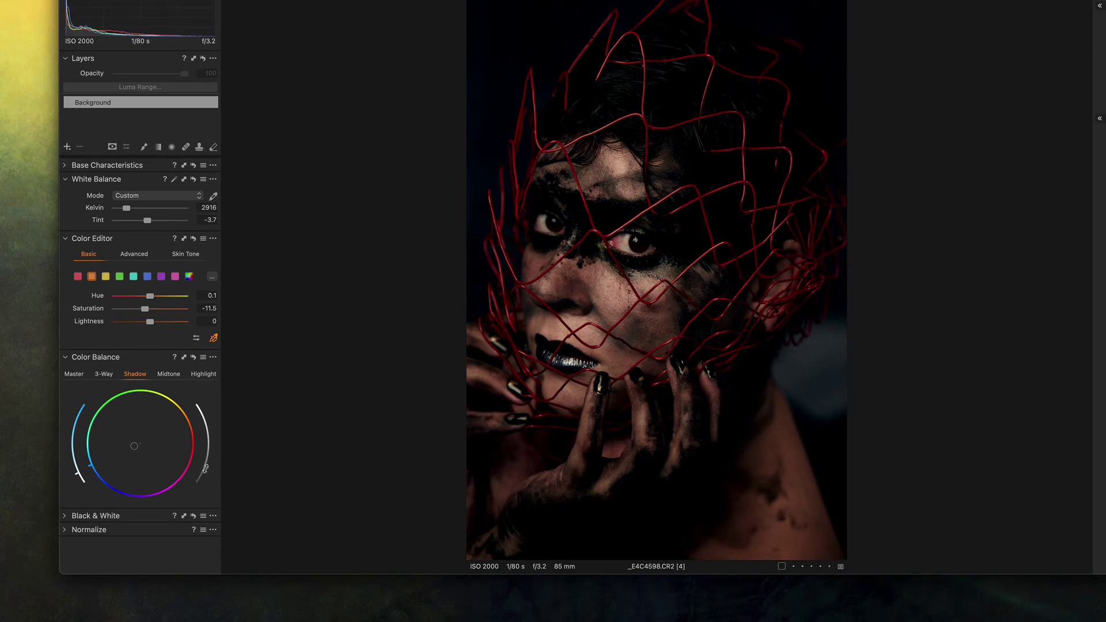
drag(206, 468, 209, 446)
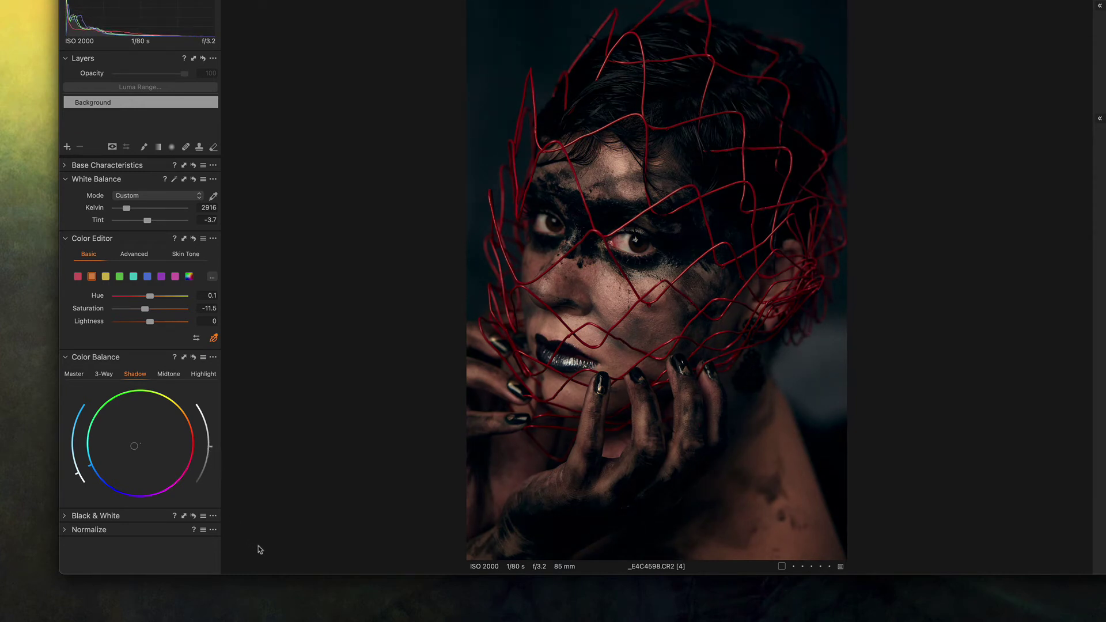
Give the Midtone wheel a subtle tint and lower the midtone lightness arc
click(173, 377)
drag(148, 453, 147, 457)
drag(131, 452, 139, 447)
drag(205, 436, 208, 456)
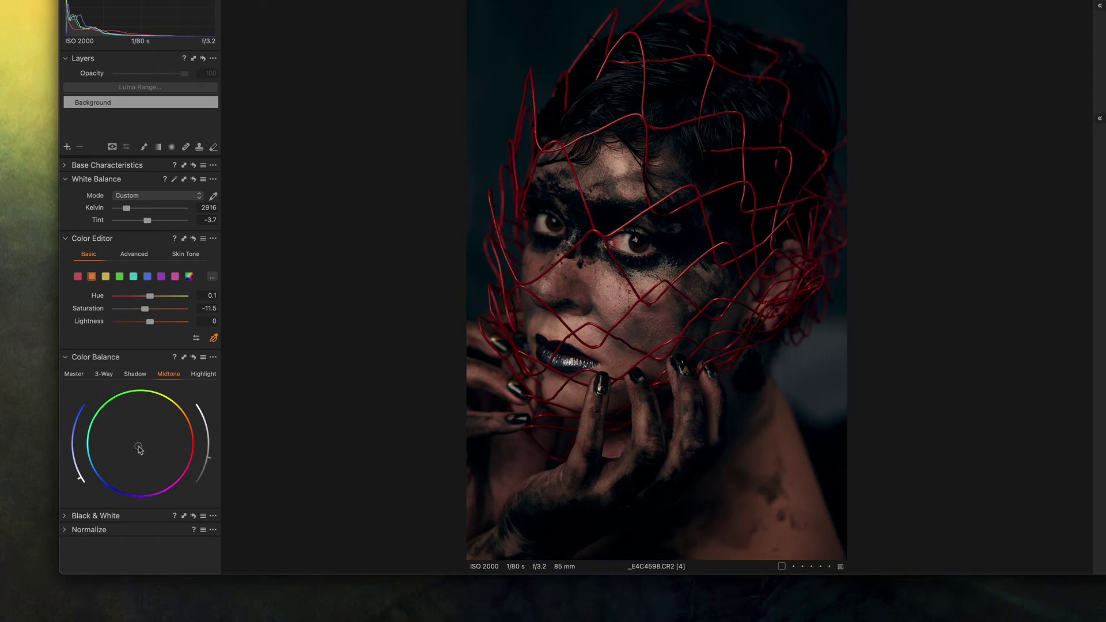
drag(138, 448, 138, 446)
mouse_move(79, 478)
mouse_down()
mouse_move(68, 456)
mouse_move(80, 477)
mouse_up()
click(203, 375)
Zoom in on the eyes and add a new filled adjustment layer renamed 'Eyes'
click(628, 265)
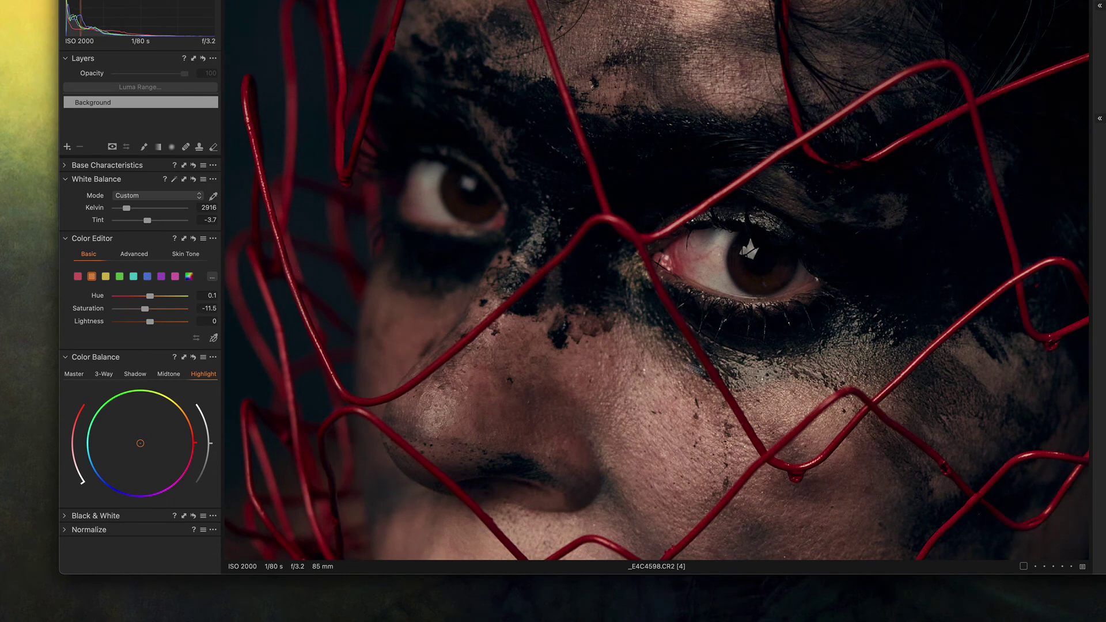
click(67, 147)
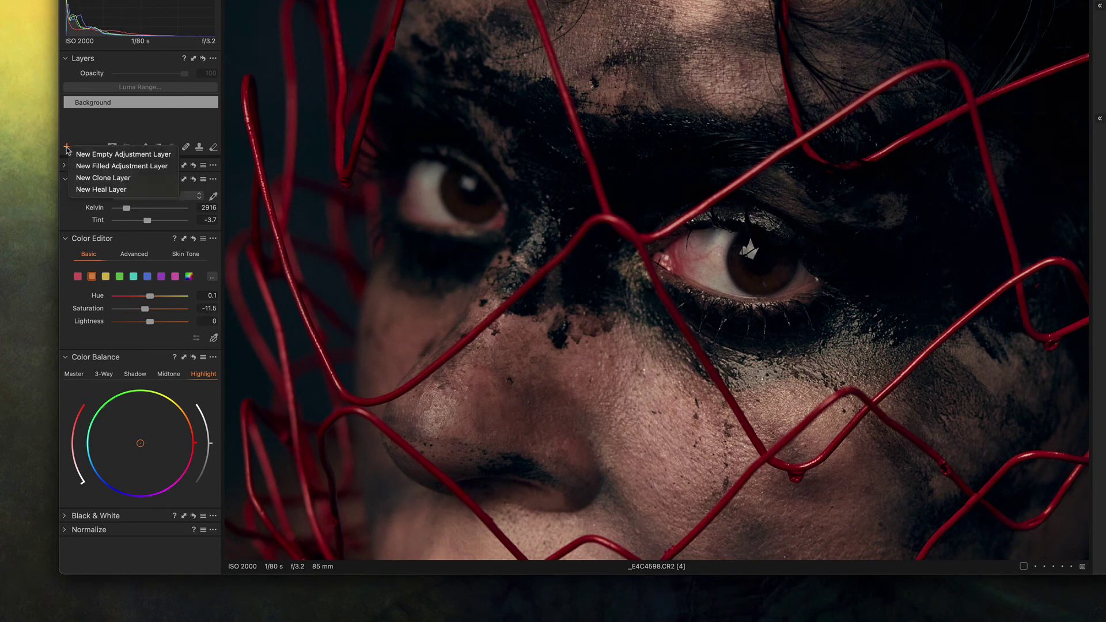
click(90, 167)
double_click(97, 104)
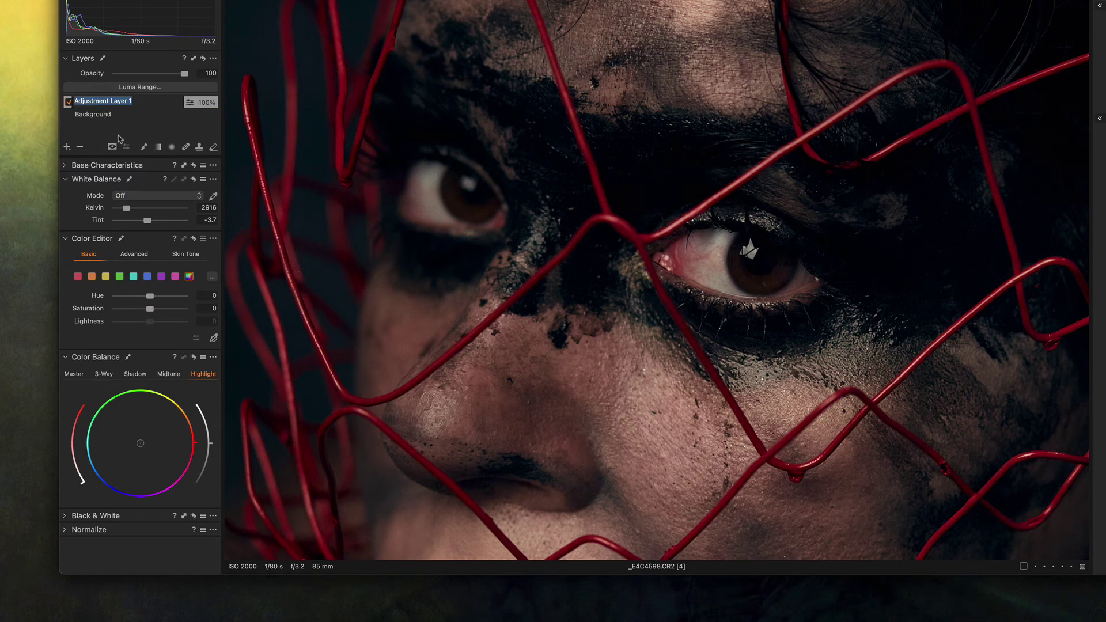
text(Eyes)
key(Return)
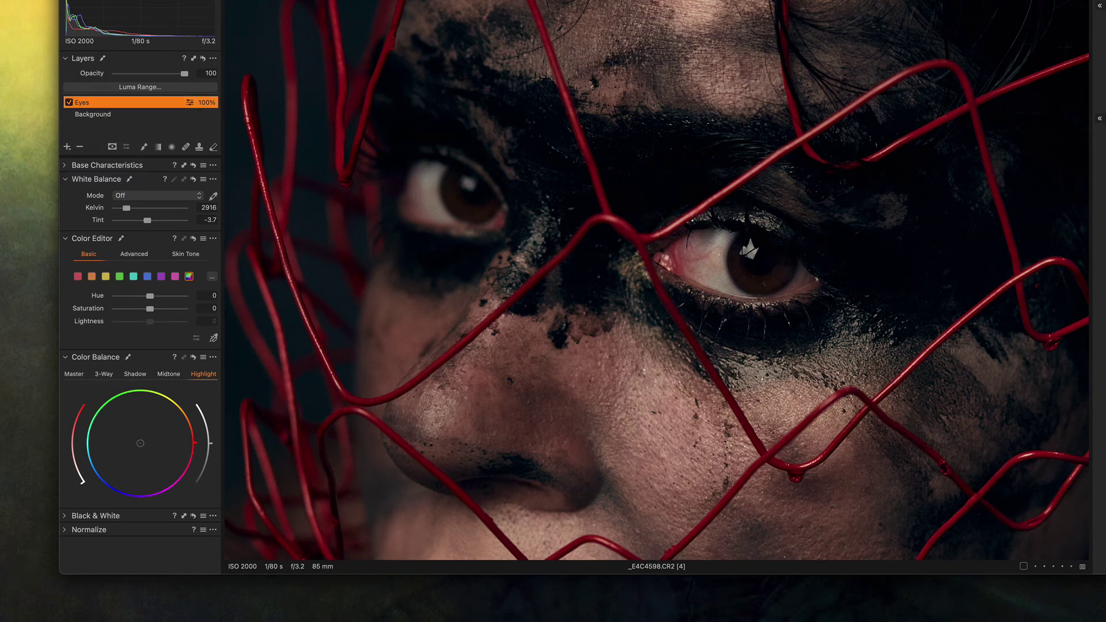
scroll(165, 234, down, 10)
Raise the Eyes layer's Exposure slider to 1.05
scroll(165, 233, up, 5)
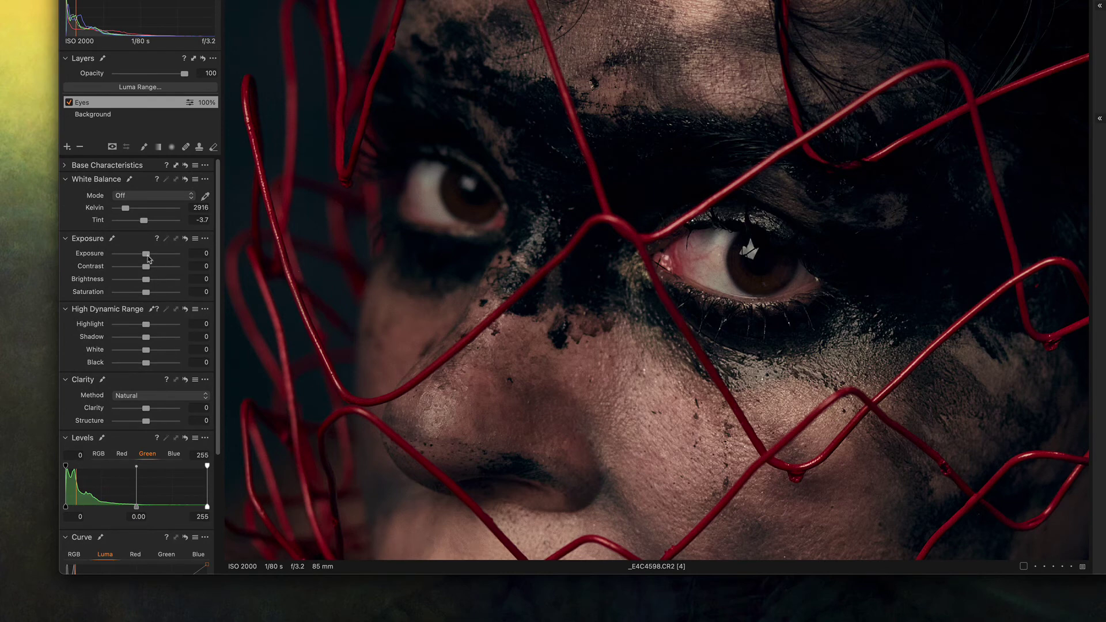
drag(146, 256, 154, 257)
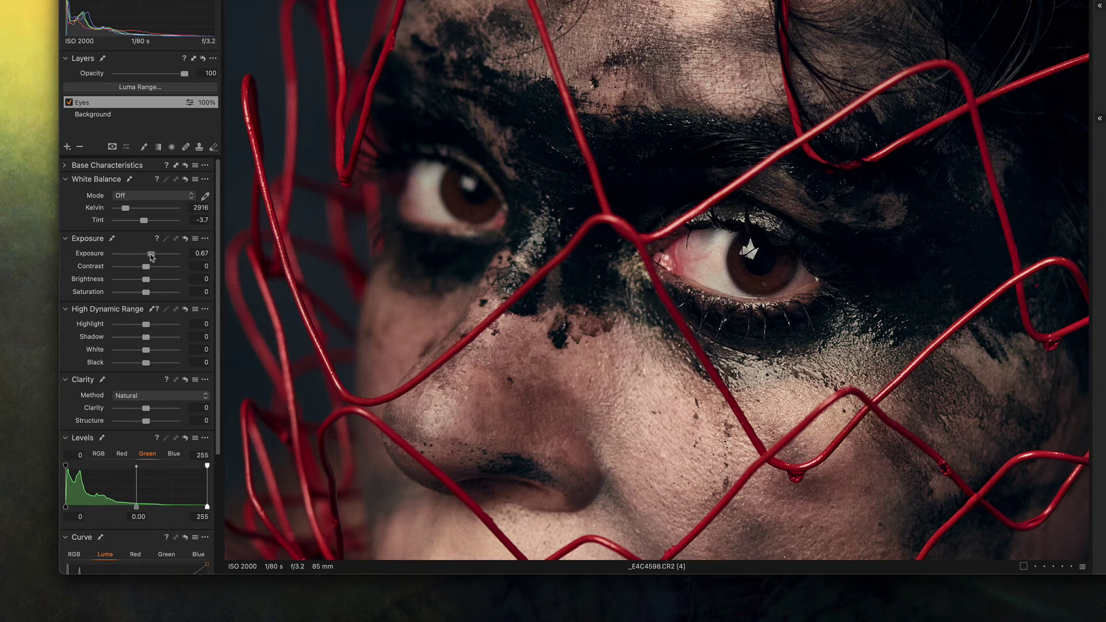
drag(152, 257, 154, 257)
drag(151, 257, 154, 257)
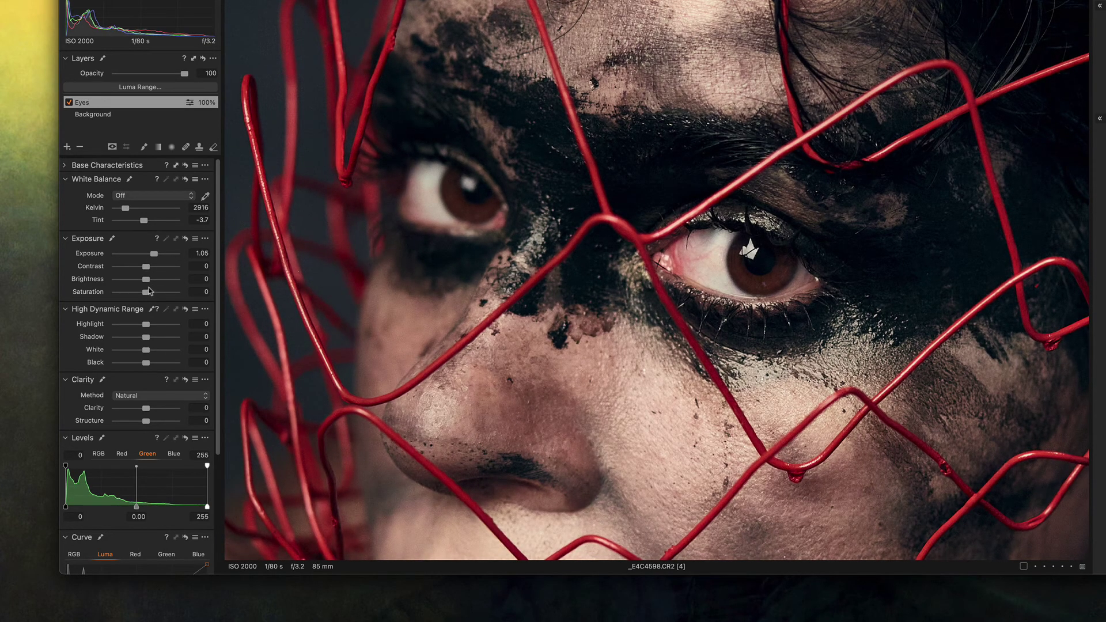
Invert the Eyes layer mask to empty it and select a smaller Draw Mask brush
right_click(119, 105)
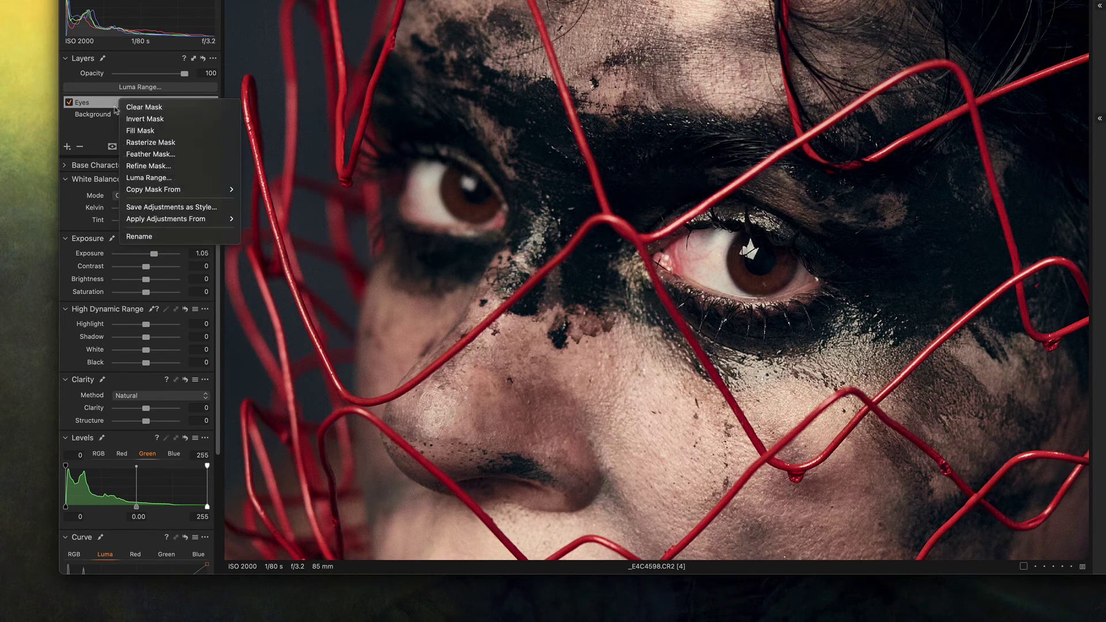
click(152, 120)
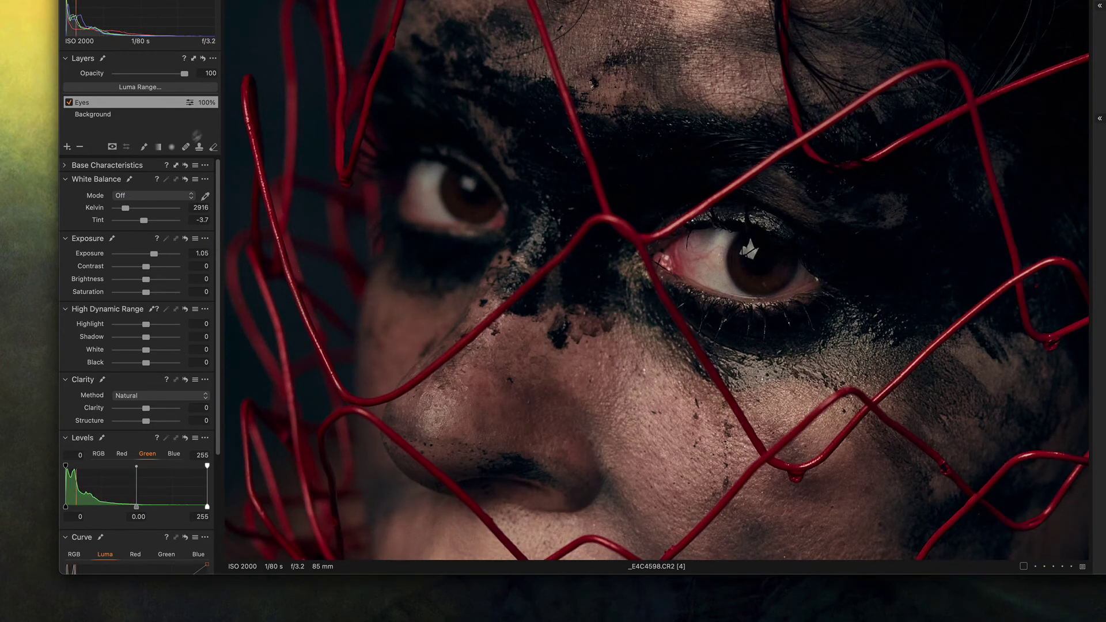
click(144, 147)
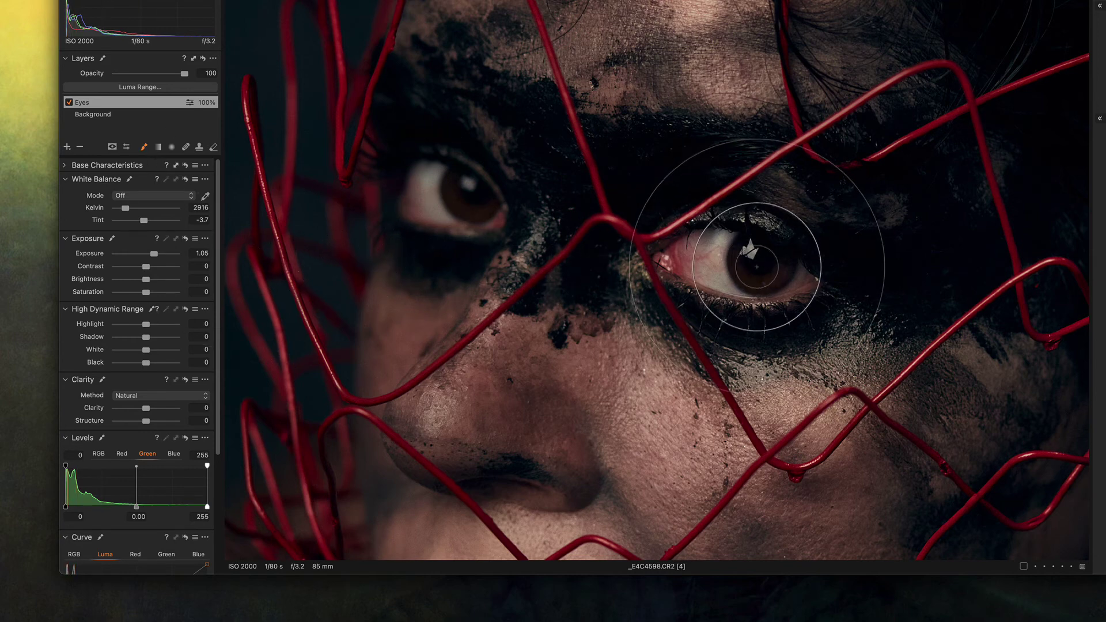
key(bracketleft)
key(bracketleft)
key(bracketleft)
key(bracketleft)
key(bracketleft)
key(bracketleft)
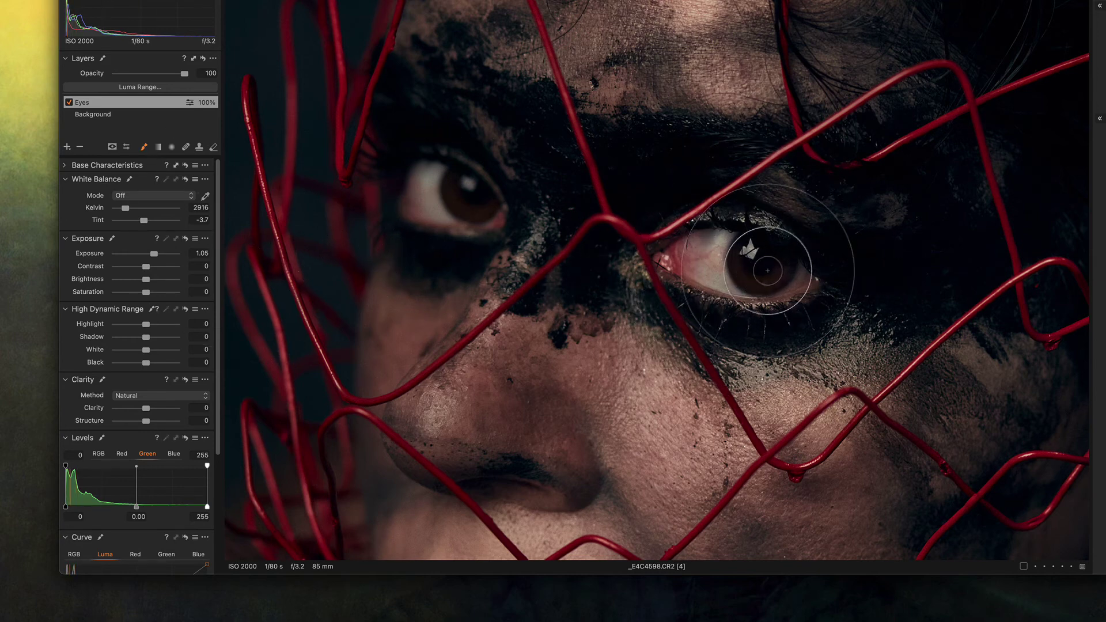
Shrink the Draw Mask brush and paint the Eyes mask over the right-hand iris
key(bracketleft)
key(bracketleft)
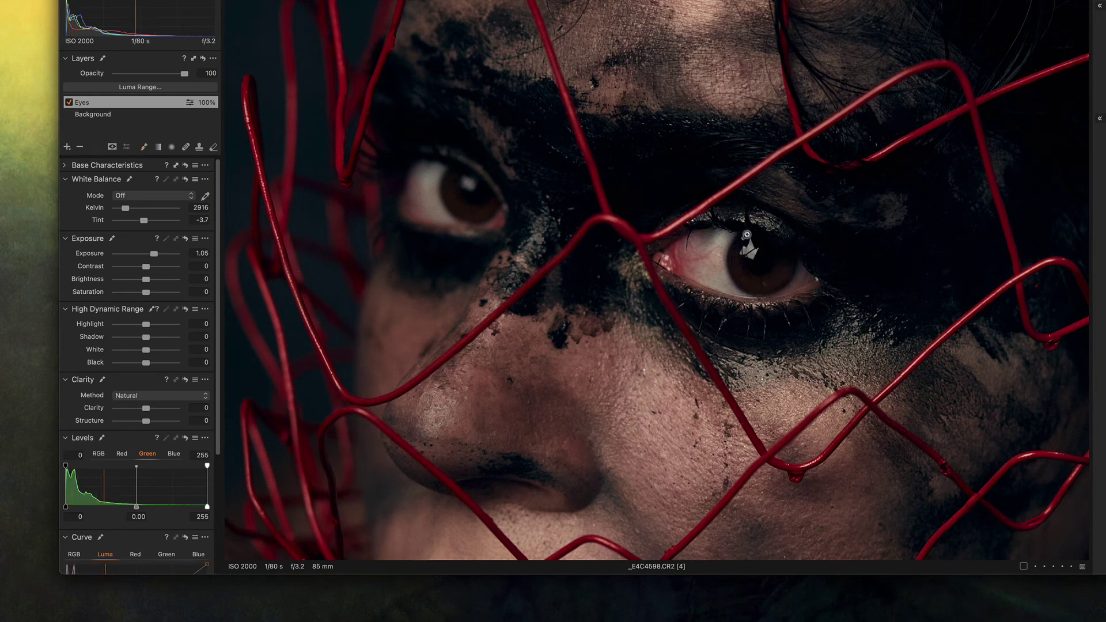
scroll(837, 356, up, 3)
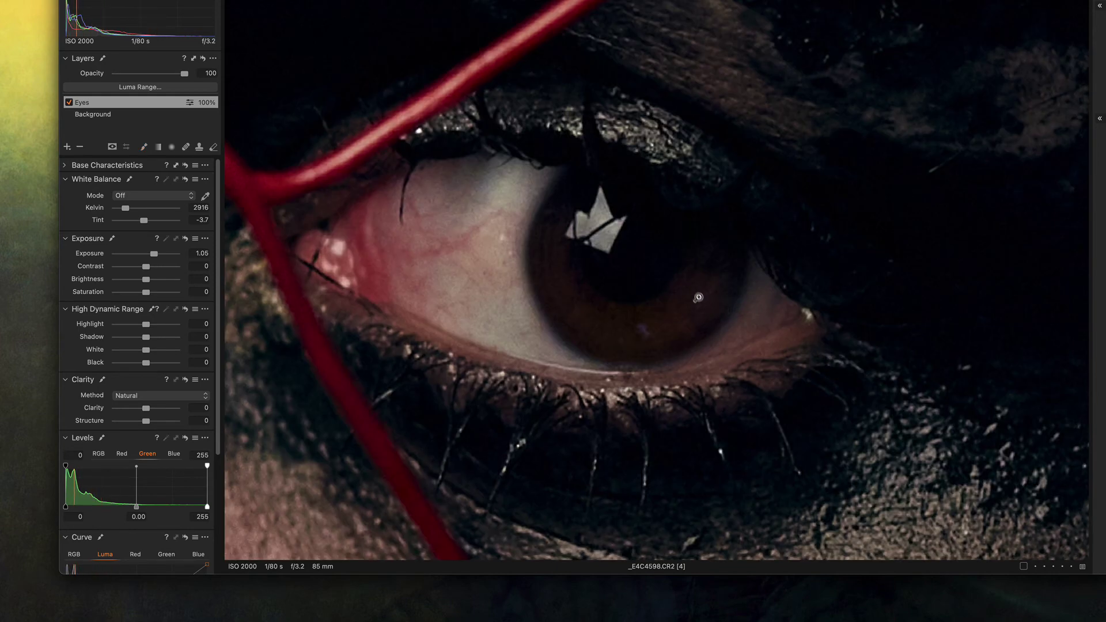
click(144, 147)
key(bracketleft)
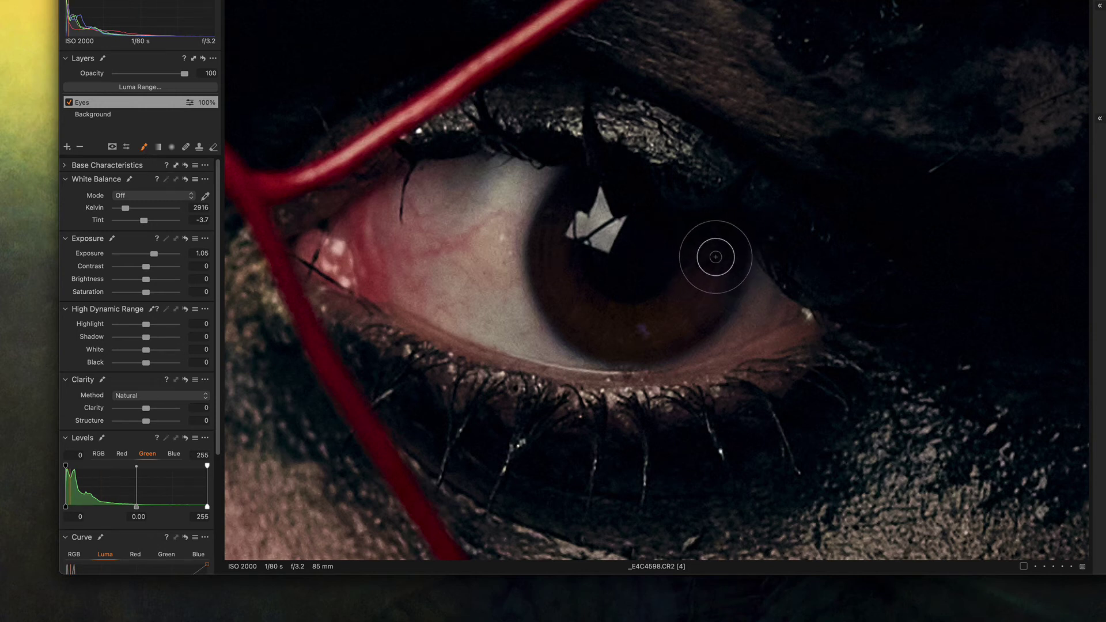
mouse_move(718, 255)
mouse_down()
mouse_move(703, 284)
mouse_move(714, 257)
mouse_move(690, 292)
mouse_move(714, 262)
mouse_move(692, 311)
mouse_move(657, 327)
mouse_move(694, 296)
mouse_move(639, 321)
mouse_move(656, 326)
mouse_move(596, 326)
mouse_move(611, 330)
mouse_move(657, 326)
mouse_move(576, 318)
mouse_move(549, 250)
mouse_move(579, 195)
mouse_move(563, 218)
mouse_move(560, 278)
mouse_move(583, 320)
mouse_move(611, 333)
mouse_move(576, 300)
mouse_move(556, 247)
mouse_move(576, 192)
mouse_move(560, 222)
mouse_move(565, 277)
mouse_move(592, 317)
mouse_move(635, 330)
mouse_move(668, 324)
mouse_move(708, 303)
mouse_move(727, 253)
mouse_move(669, 319)
mouse_move(598, 334)
mouse_move(660, 331)
mouse_move(685, 317)
mouse_move(639, 334)
mouse_move(679, 325)
mouse_move(706, 298)
mouse_move(680, 318)
mouse_move(612, 333)
mouse_move(659, 327)
mouse_move(699, 301)
mouse_move(720, 262)
mouse_move(680, 303)
mouse_move(598, 322)
mouse_move(578, 308)
mouse_move(619, 310)
mouse_move(570, 295)
mouse_move(620, 316)
mouse_move(689, 302)
mouse_move(634, 316)
mouse_move(709, 279)
mouse_move(589, 306)
mouse_move(553, 257)
mouse_move(568, 193)
mouse_move(582, 188)
mouse_move(568, 291)
mouse_move(555, 248)
mouse_move(556, 271)
mouse_move(598, 328)
mouse_move(563, 296)
mouse_move(586, 321)
mouse_move(624, 333)
mouse_up()
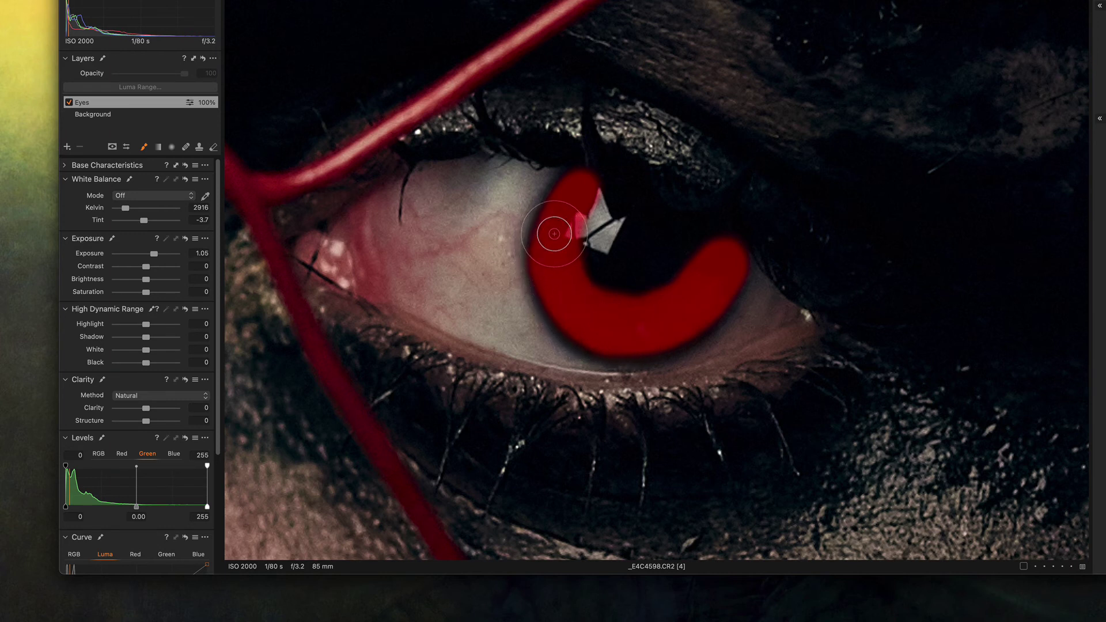
mouse_move(555, 233)
mouse_down()
mouse_move(556, 265)
mouse_move(600, 321)
mouse_up()
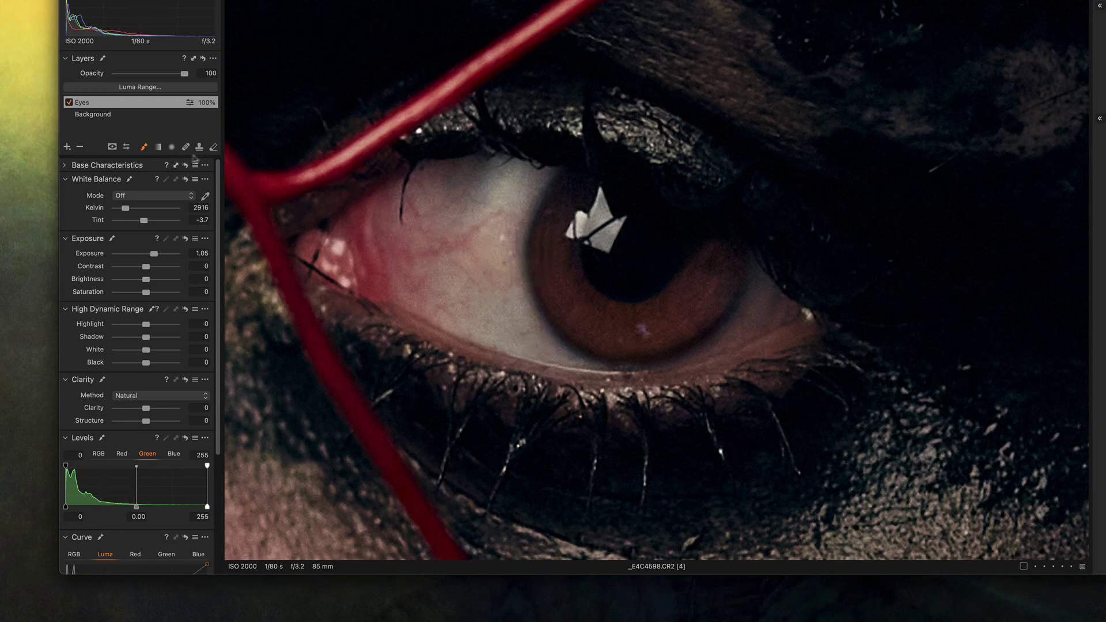
Switch to a smaller Erase Mask brush and show the mask overlay to check the iris edges
click(213, 148)
key(bracketleft)
key(bracketleft)
key(bracketleft)
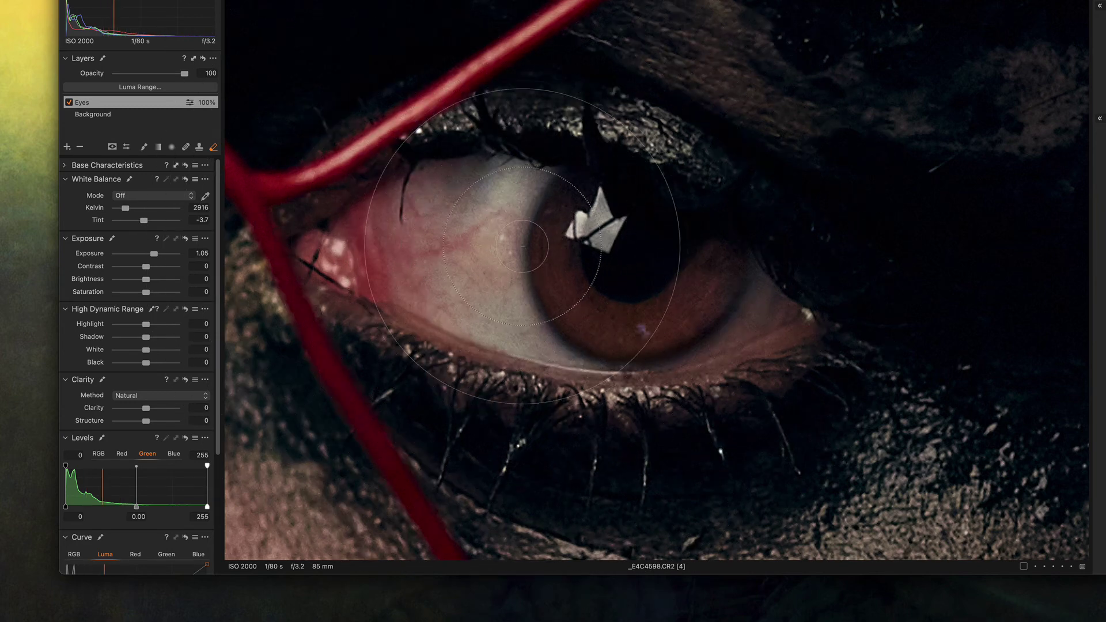
key(bracketleft)
key(bracketleft)
key(bracketleft)
key(bracketleft)
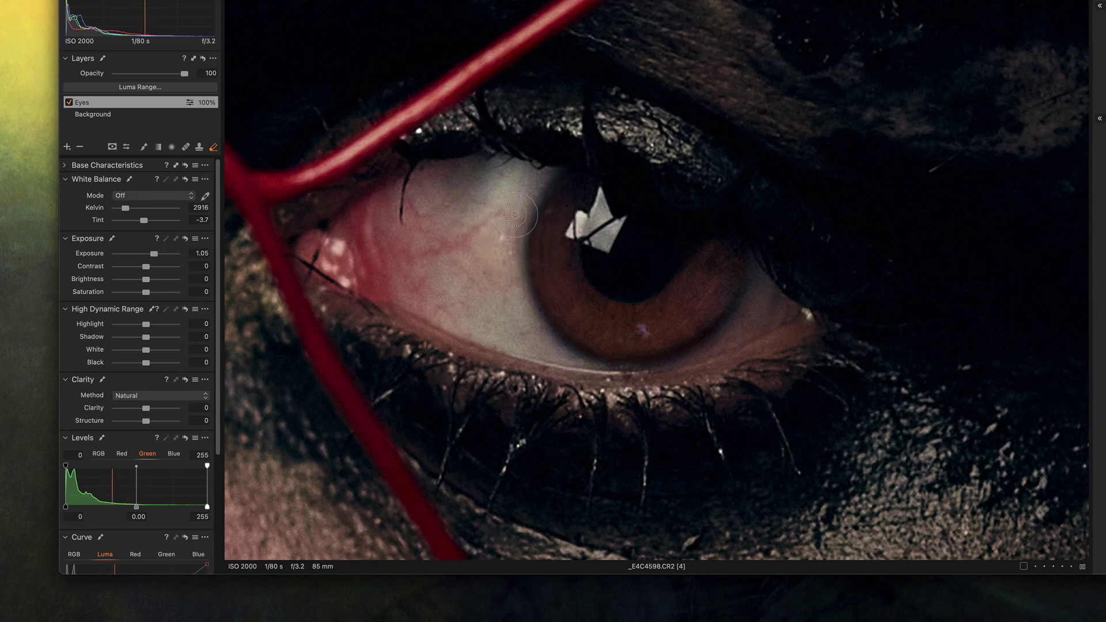
key(m)
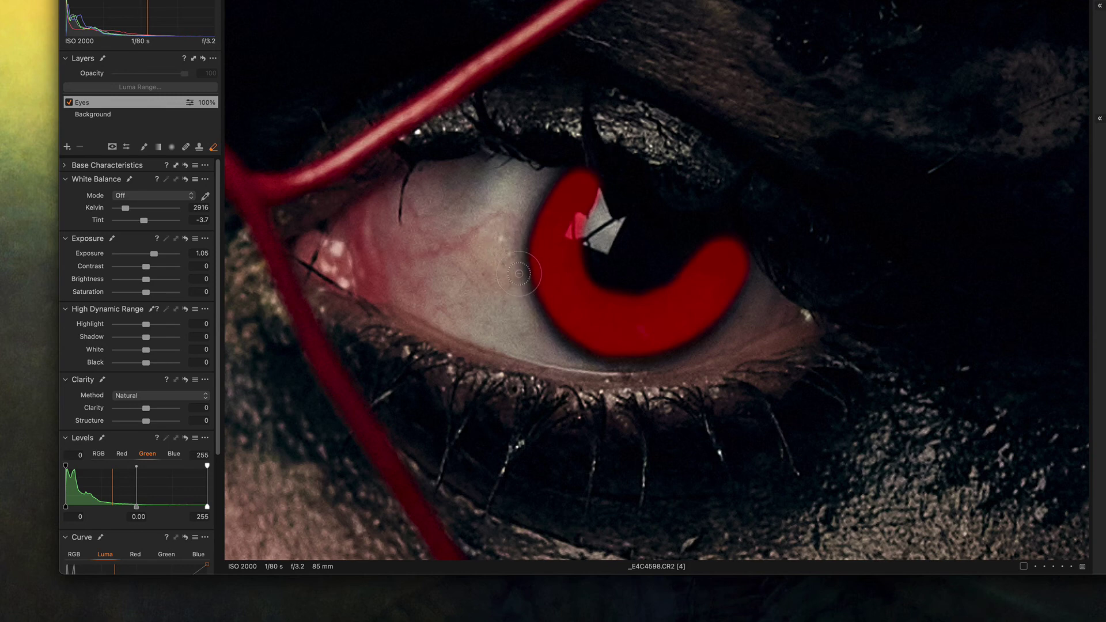
Hide the overlay, pan to the other eye, and paint the mask over its iris and lower rim
key(m)
scroll(545, 442, up, 3)
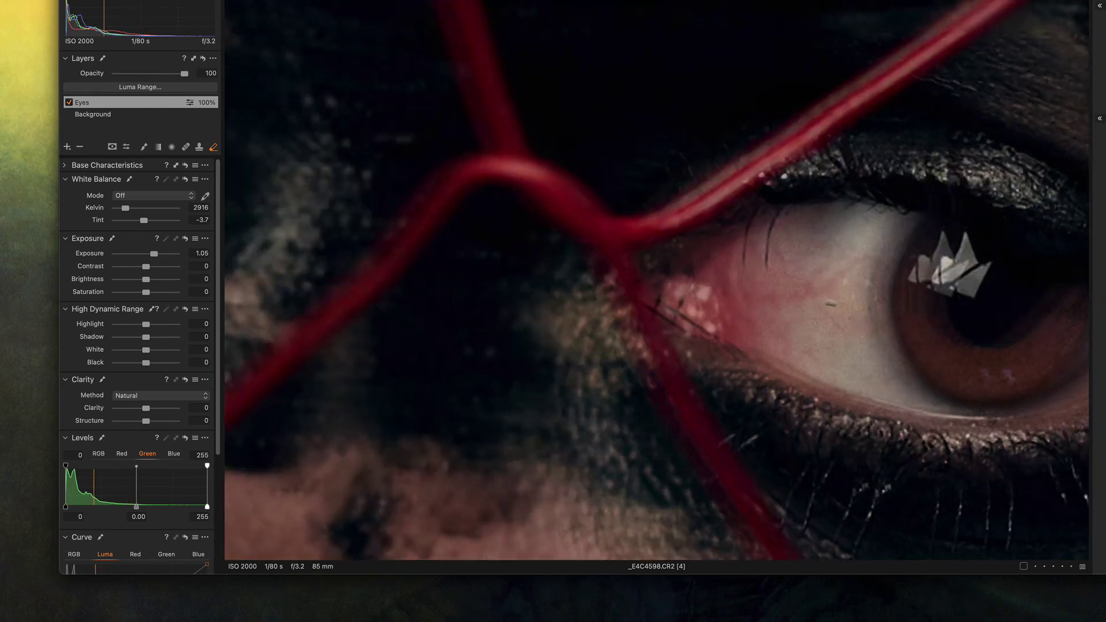
scroll(609, 257, down, 2)
scroll(610, 258, left, 10)
scroll(609, 258, up, 4)
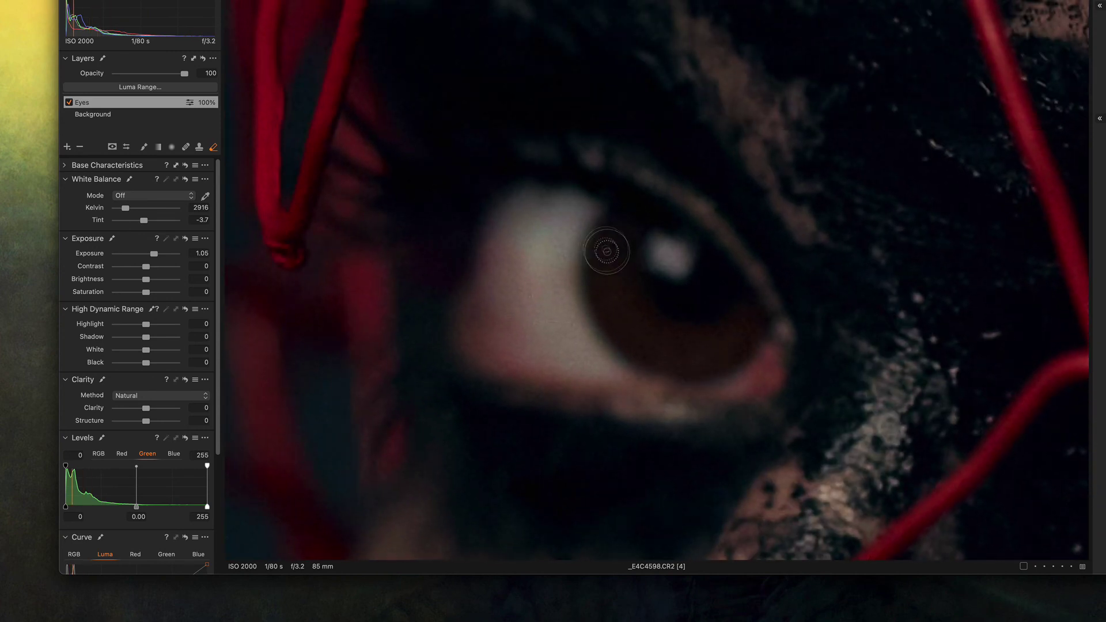
key(b)
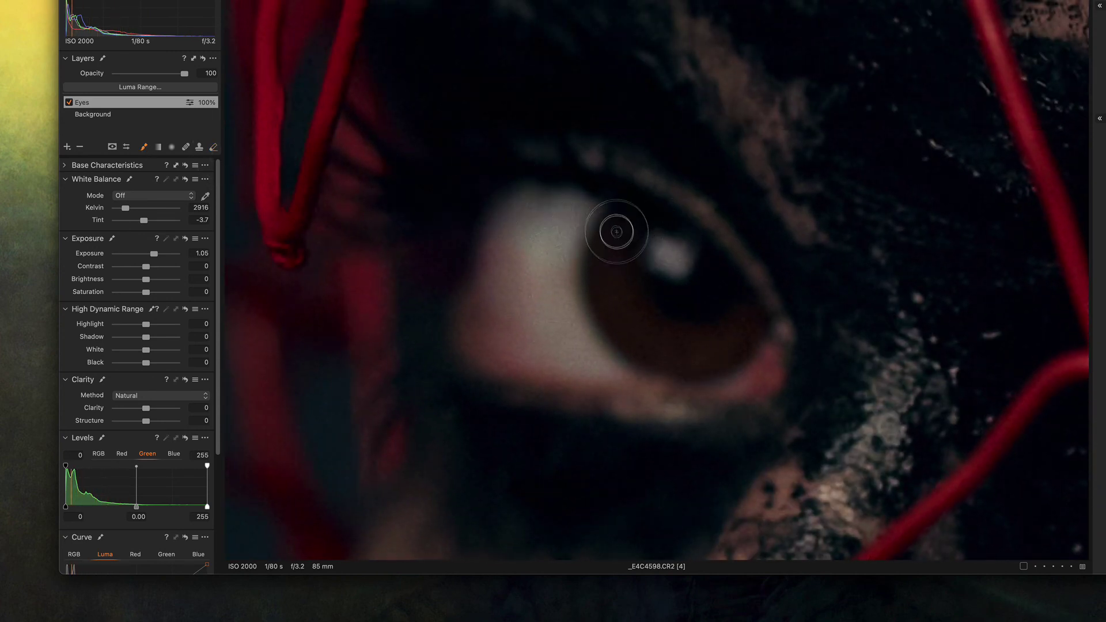
mouse_move(628, 224)
mouse_down()
mouse_move(618, 279)
mouse_move(616, 231)
mouse_move(601, 284)
mouse_move(614, 236)
mouse_move(607, 298)
mouse_move(612, 244)
mouse_move(632, 330)
mouse_move(622, 305)
mouse_up()
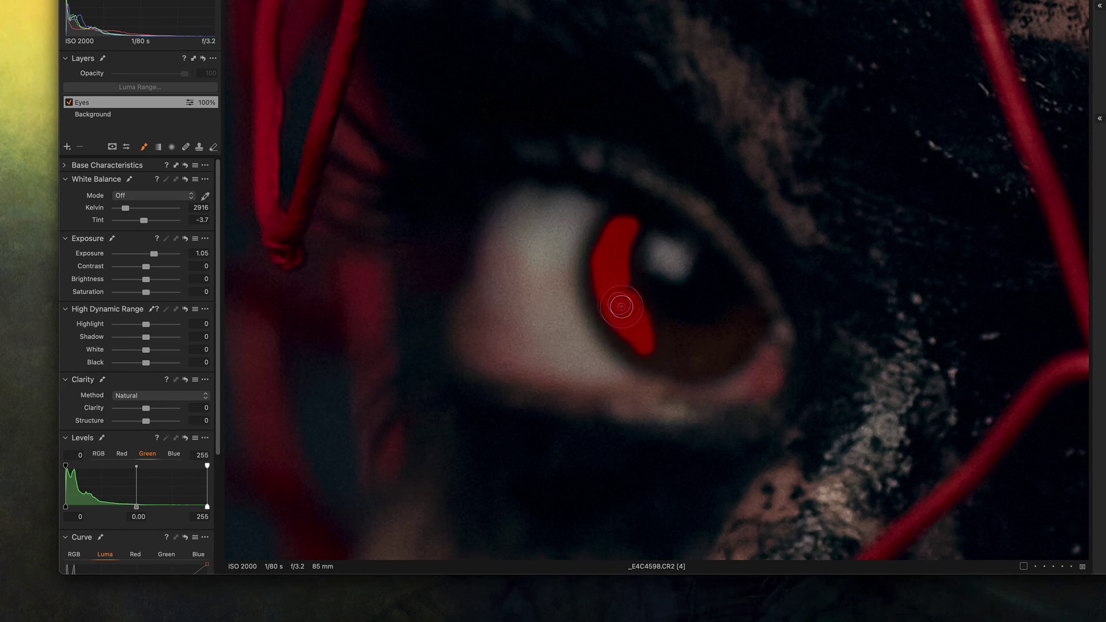
mouse_move(625, 301)
mouse_down()
mouse_move(687, 347)
mouse_move(729, 335)
mouse_move(741, 314)
mouse_move(700, 358)
mouse_move(741, 318)
mouse_move(716, 344)
mouse_move(736, 324)
mouse_move(669, 344)
mouse_move(683, 341)
mouse_move(648, 333)
mouse_move(709, 340)
mouse_move(738, 330)
mouse_move(669, 336)
mouse_move(606, 293)
mouse_move(666, 345)
mouse_move(622, 306)
mouse_move(685, 345)
mouse_move(623, 309)
mouse_move(607, 267)
mouse_move(611, 298)
mouse_move(679, 360)
mouse_move(745, 328)
mouse_move(685, 349)
mouse_move(646, 338)
mouse_move(626, 318)
mouse_move(666, 354)
mouse_move(680, 354)
mouse_move(622, 314)
mouse_move(608, 281)
mouse_move(655, 351)
mouse_move(607, 298)
mouse_move(599, 263)
mouse_move(613, 304)
mouse_move(654, 350)
mouse_move(632, 330)
mouse_move(623, 247)
mouse_up()
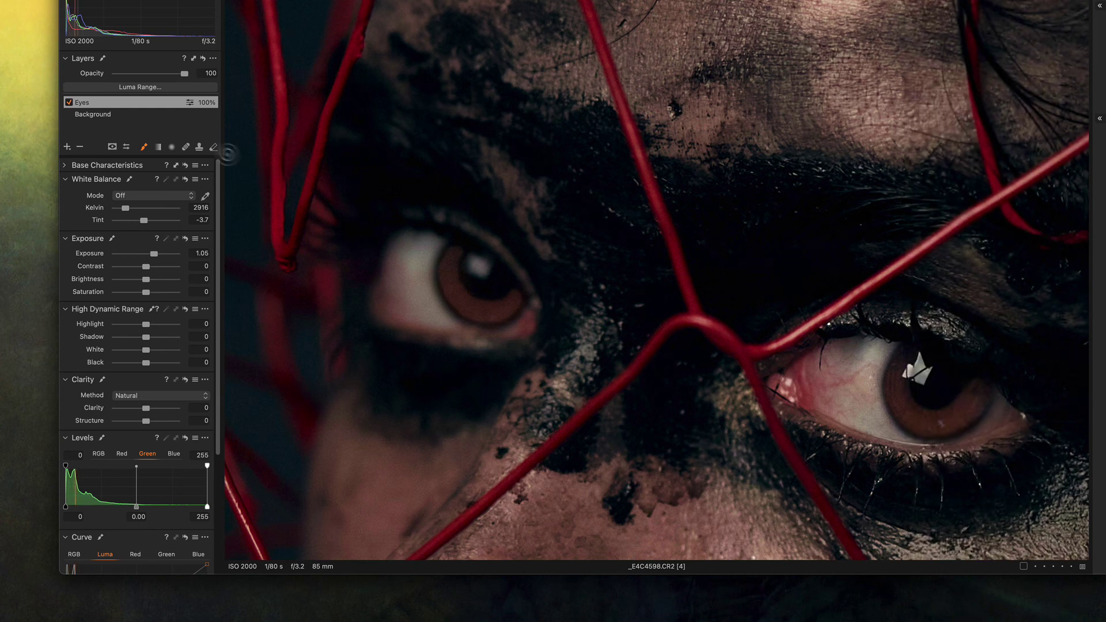
Apply Feather Mask to the Eyes layer with a radius of about 8.9
right_click(163, 106)
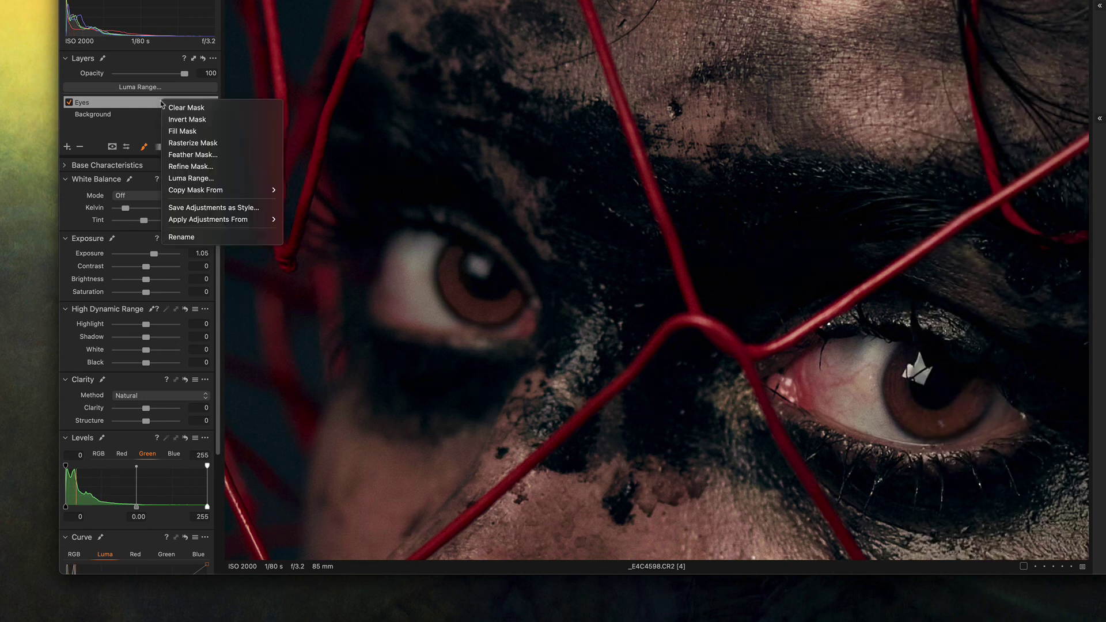
click(197, 160)
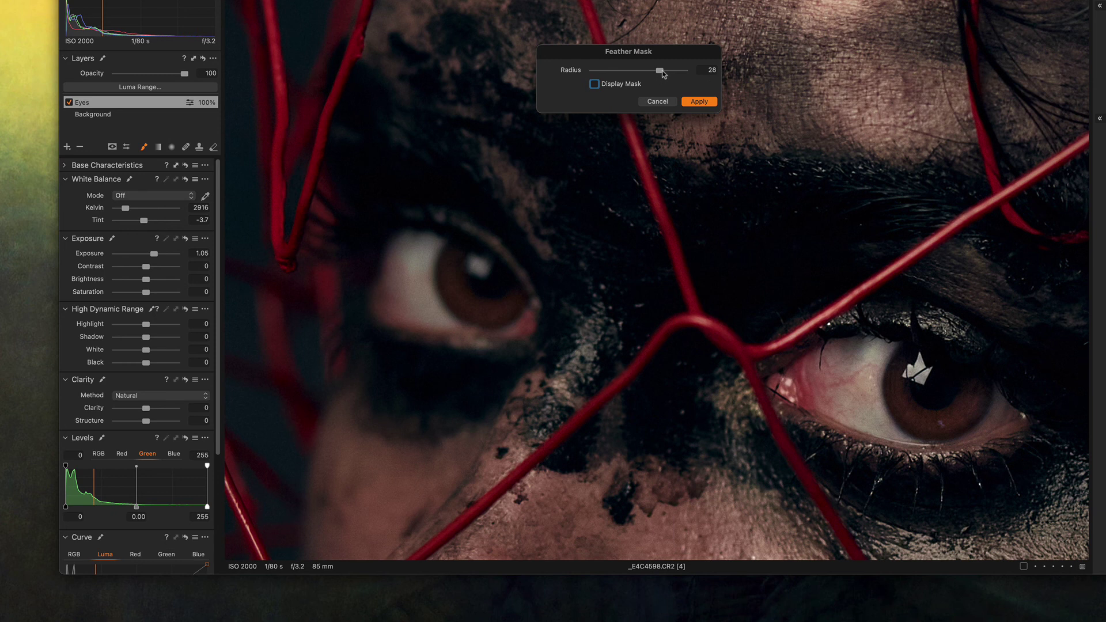
drag(662, 71, 639, 76)
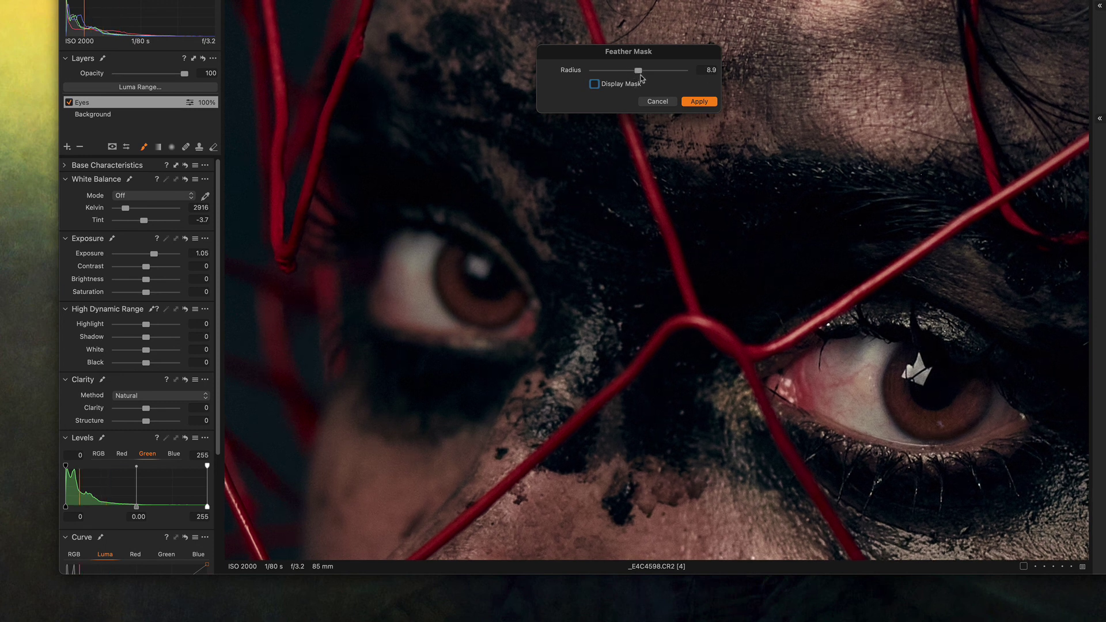
click(699, 102)
Fit the portrait to the viewer and lower the Eyes layer opacity to 45
key(super+0)
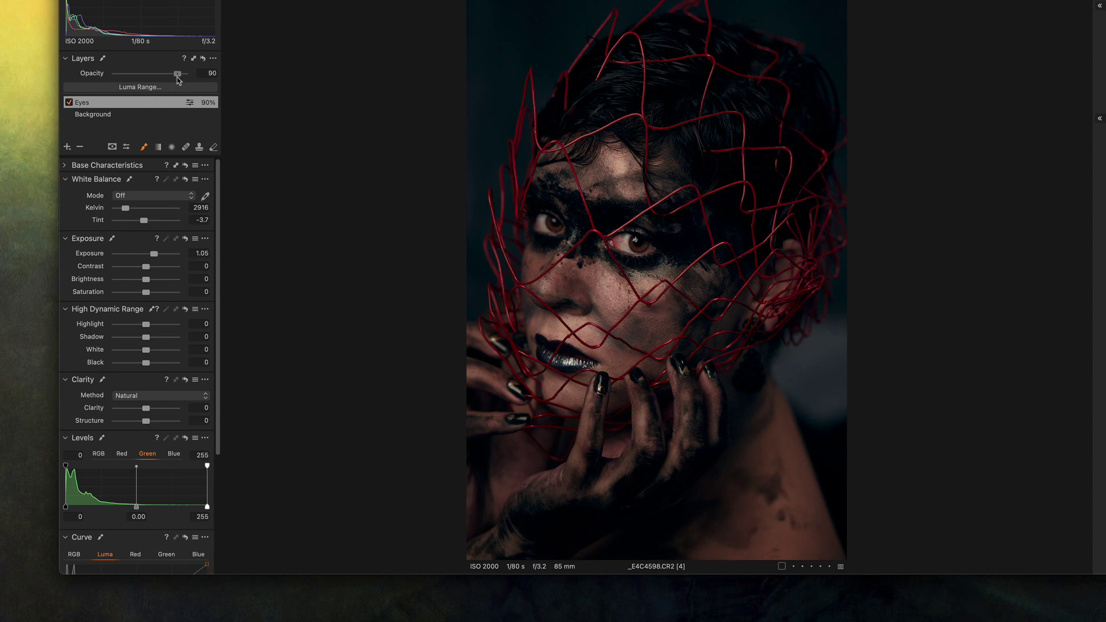
drag(177, 78, 167, 82)
drag(162, 76, 146, 79)
Toggle the Eyes layer off and on to compare the softened iris brightening
click(69, 103)
click(68, 103)
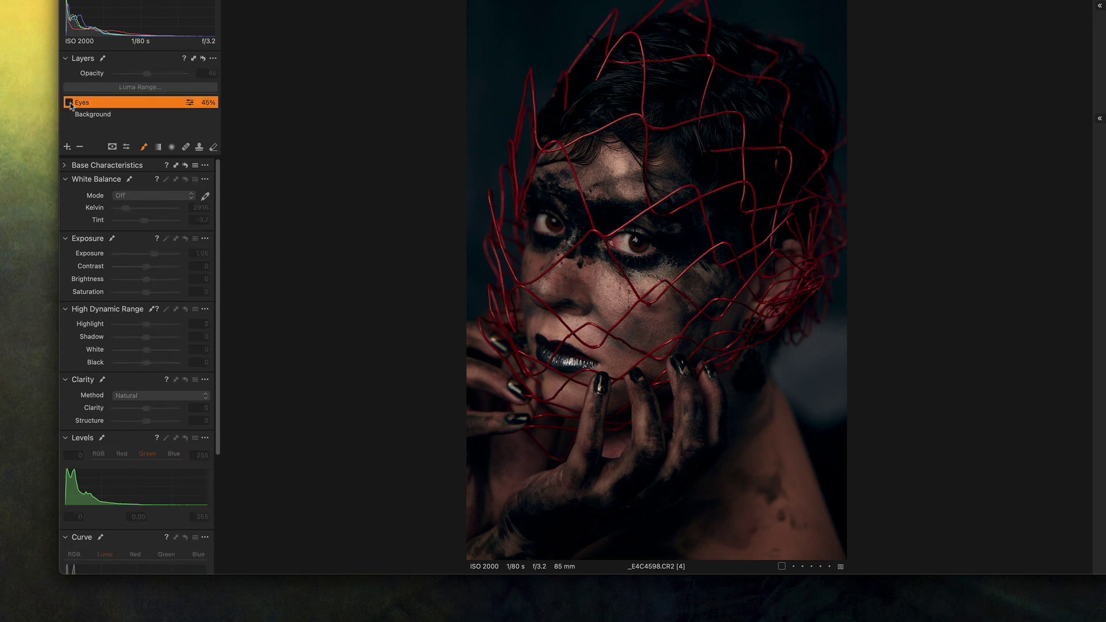
click(68, 103)
click(69, 102)
click(68, 103)
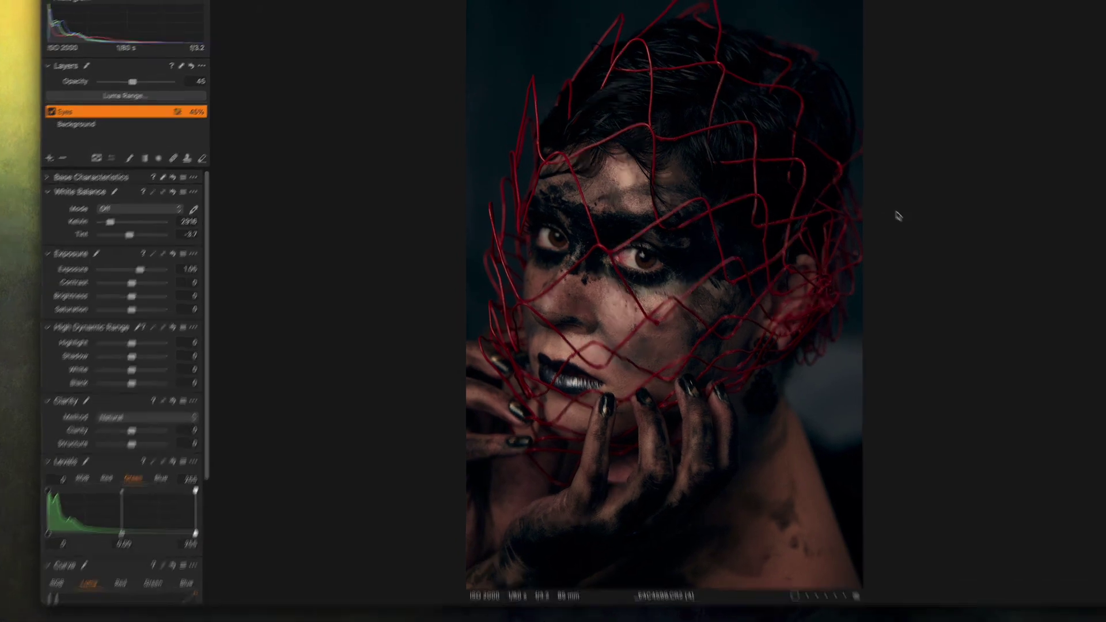
Flip twice between the warm orange original and the dark, cool graded portrait using the Y key
key(y)
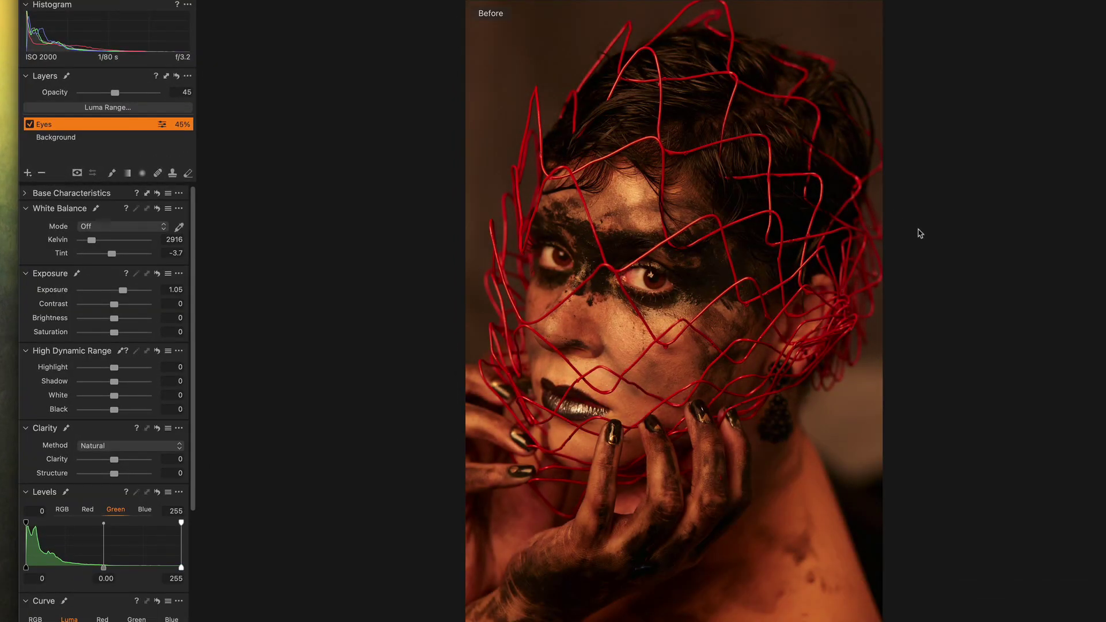
key(y)
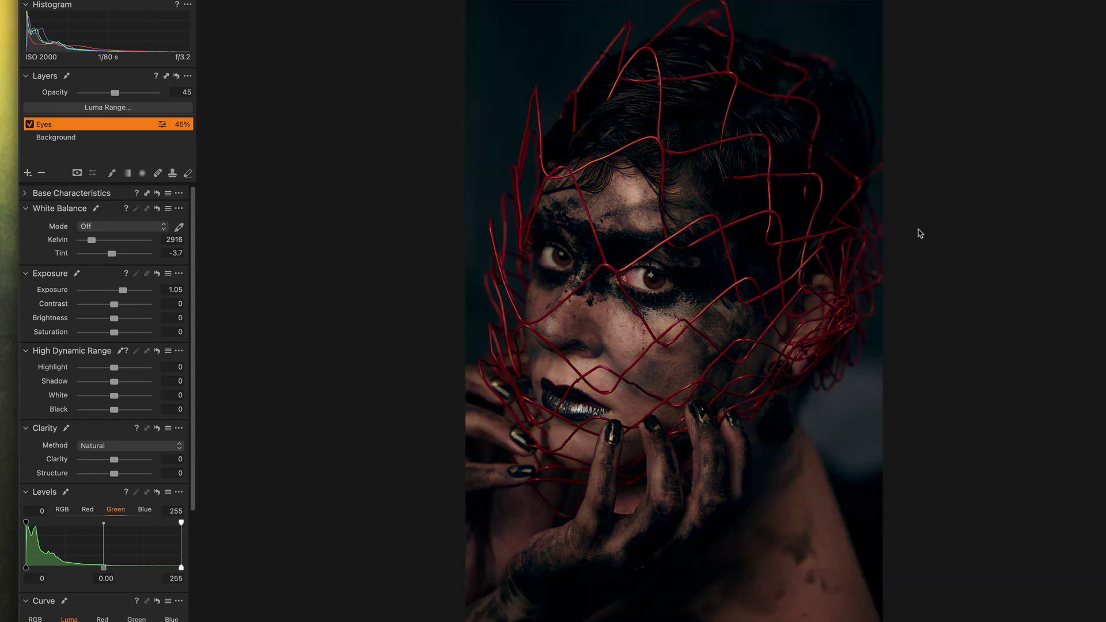
key(y)
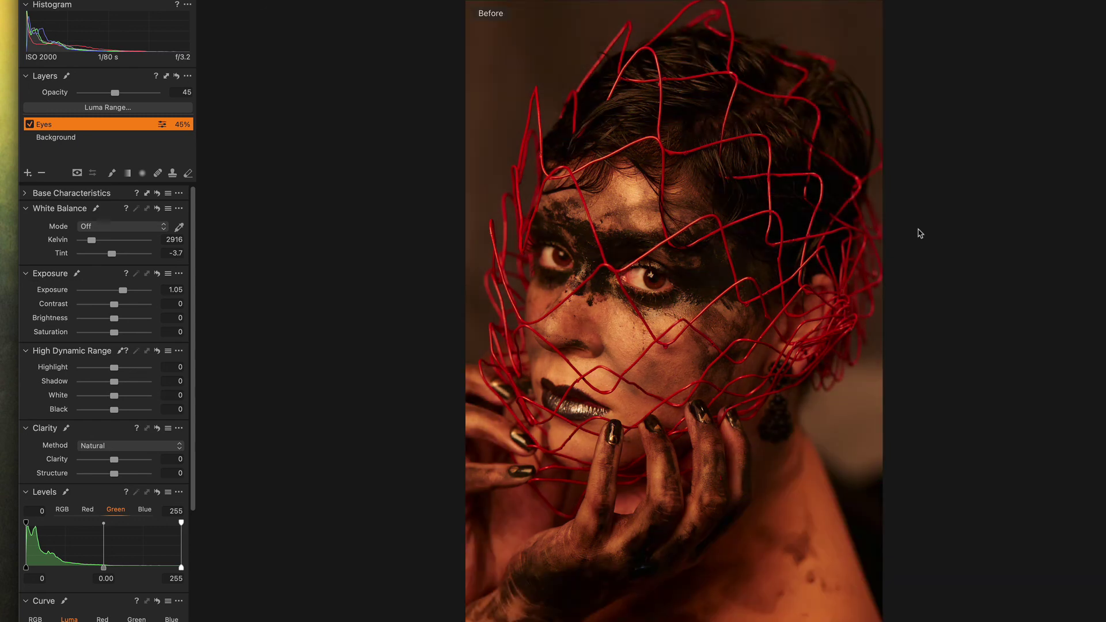
key(y)
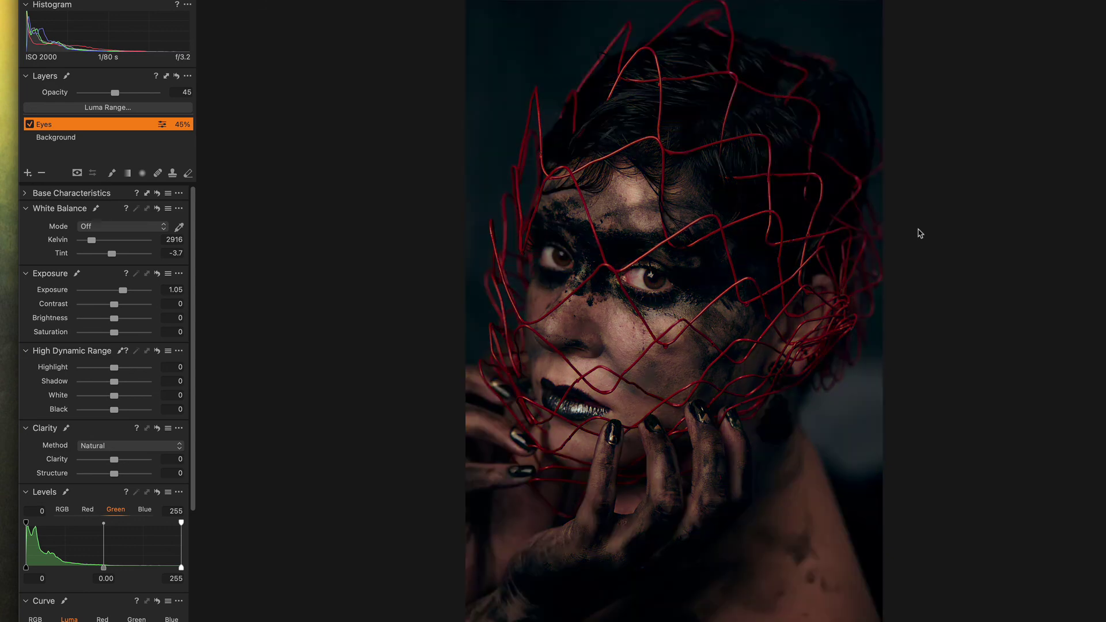